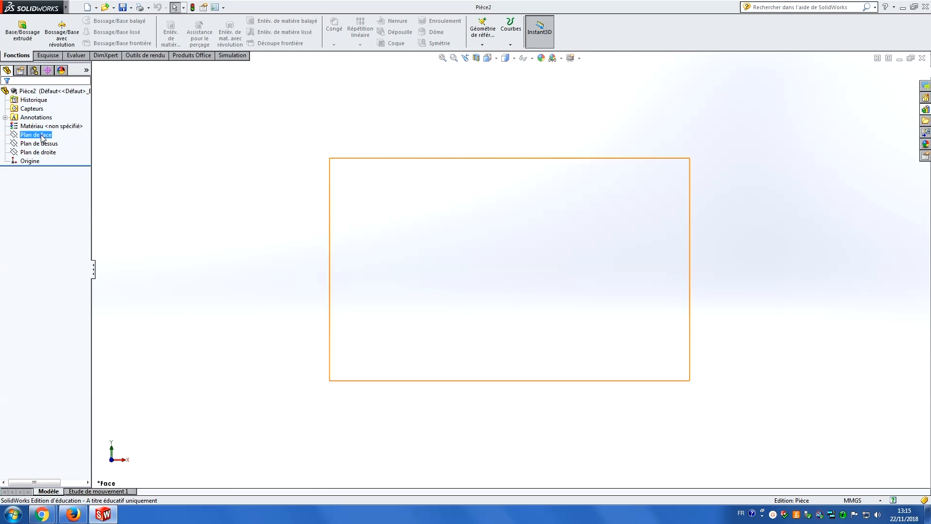
Sketch a circle with a radius of about 30.8 mm centred on the origin of the front plane (Plan de face).
{"action": "left_click", "coordinate": [38, 134]}
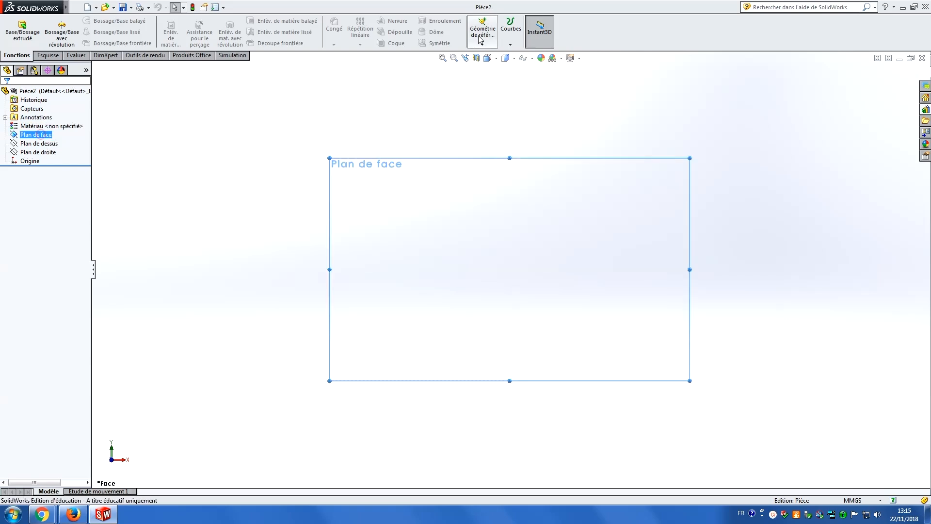
{"action": "left_click", "coordinate": [47, 55]}
{"action": "left_click", "coordinate": [87, 20]}
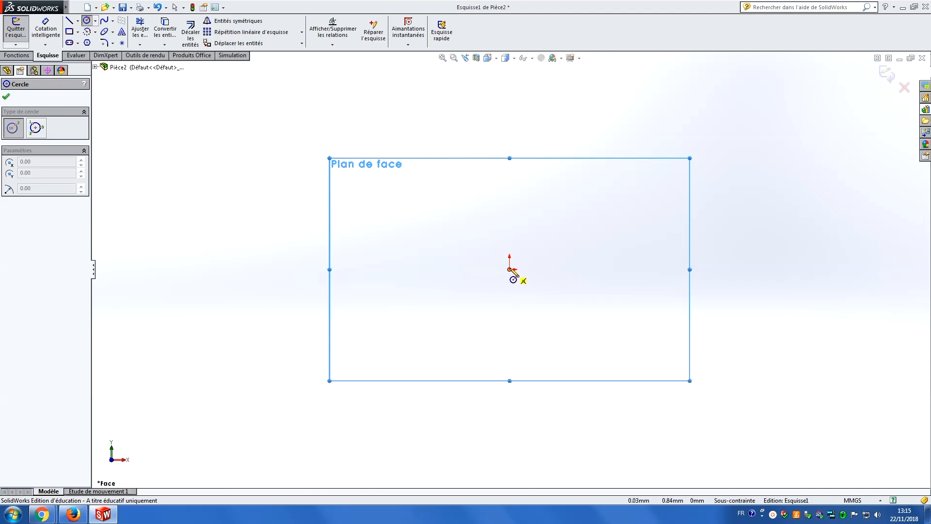
{"action": "left_click", "coordinate": [510, 269]}
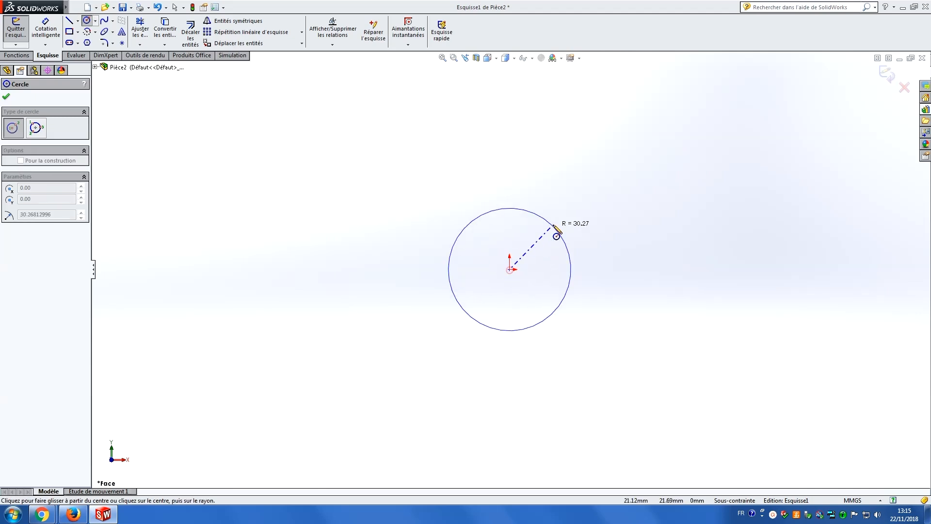
{"action": "left_click", "coordinate": [557, 233]}
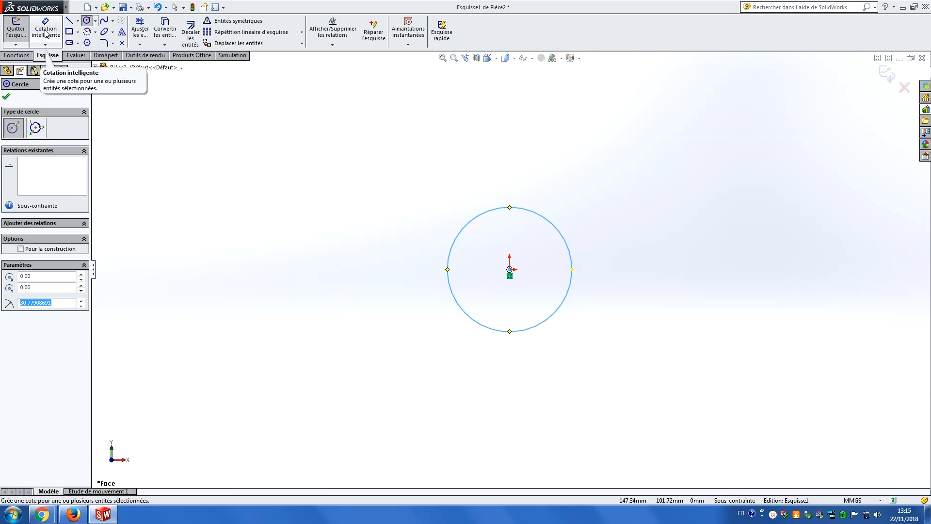
Dimension the circle's diameter and set it to 11 mm.
{"action": "left_click", "coordinate": [45, 32]}
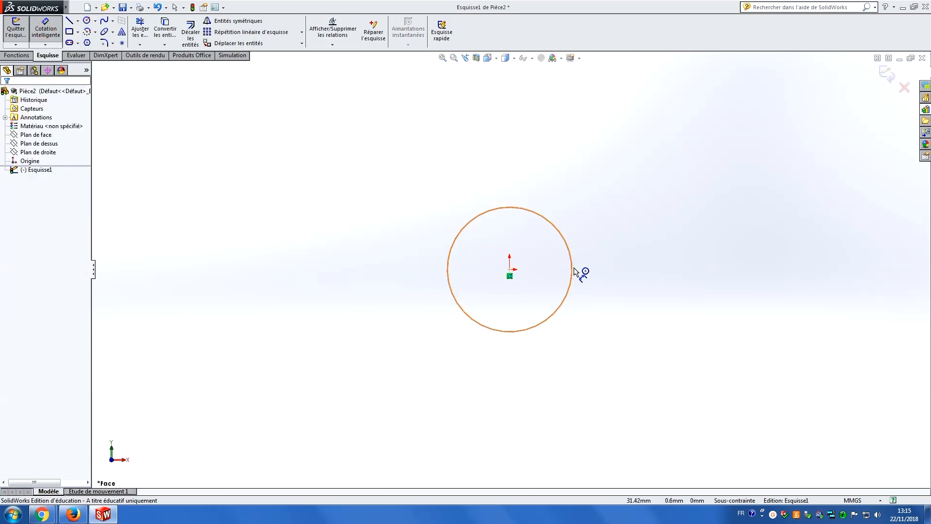
{"action": "left_click", "coordinate": [572, 279]}
{"action": "left_click", "coordinate": [584, 282]}
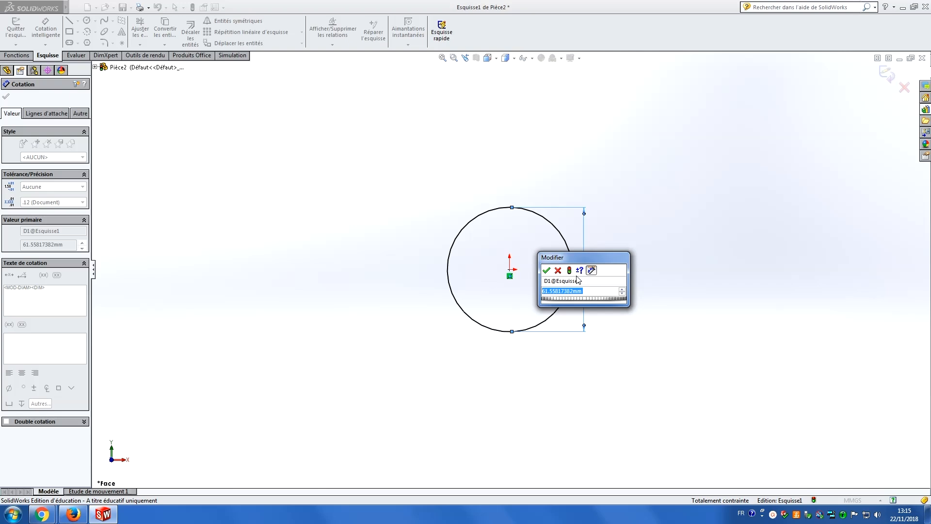
{"action": "type", "text": "11"}
{"action": "key", "text": "Return"}
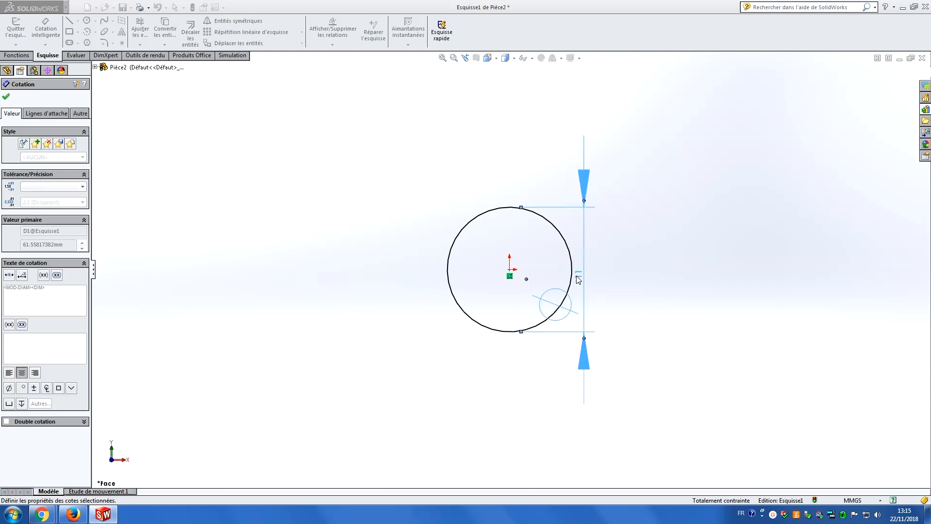
Extrude the 11 mm circle as a blind boss with a depth of 2 mm.
{"action": "left_click", "coordinate": [10, 56]}
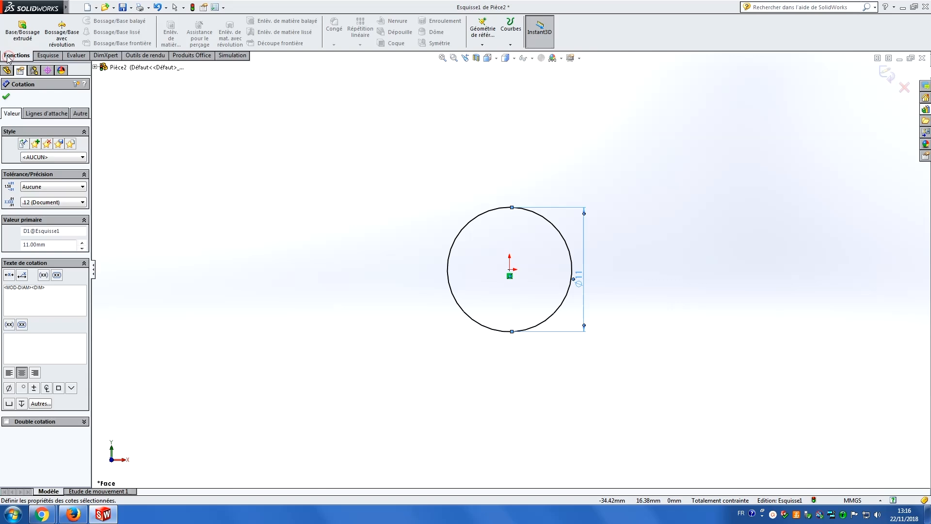
{"action": "left_click", "coordinate": [22, 31]}
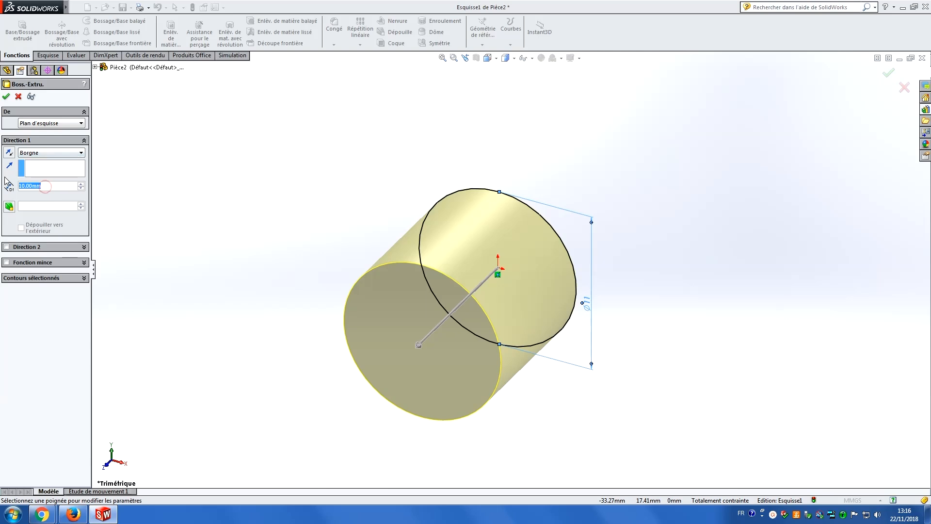
{"action": "type", "text": "2"}
{"action": "left_click", "coordinate": [6, 97]}
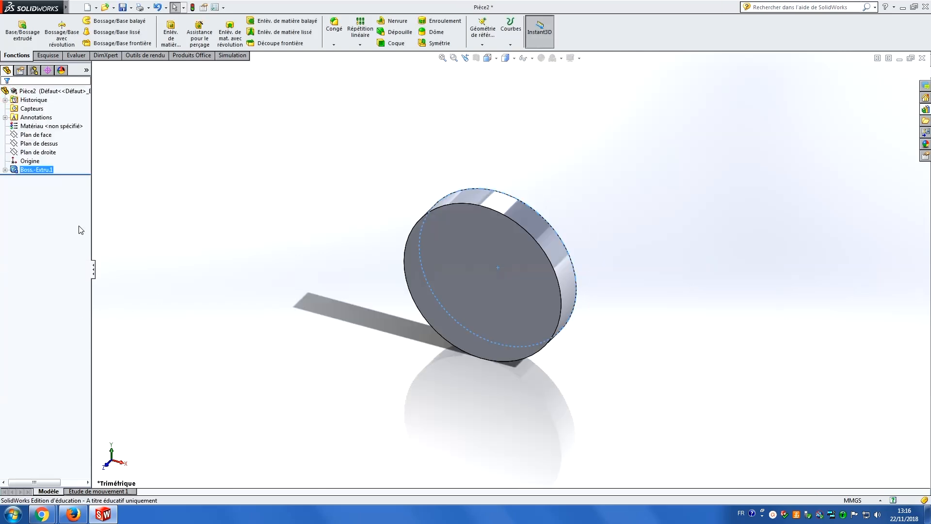
Rename the extruded disc feature as Epaulement.
{"action": "left_click", "coordinate": [45, 171]}
{"action": "left_click", "coordinate": [46, 171]}
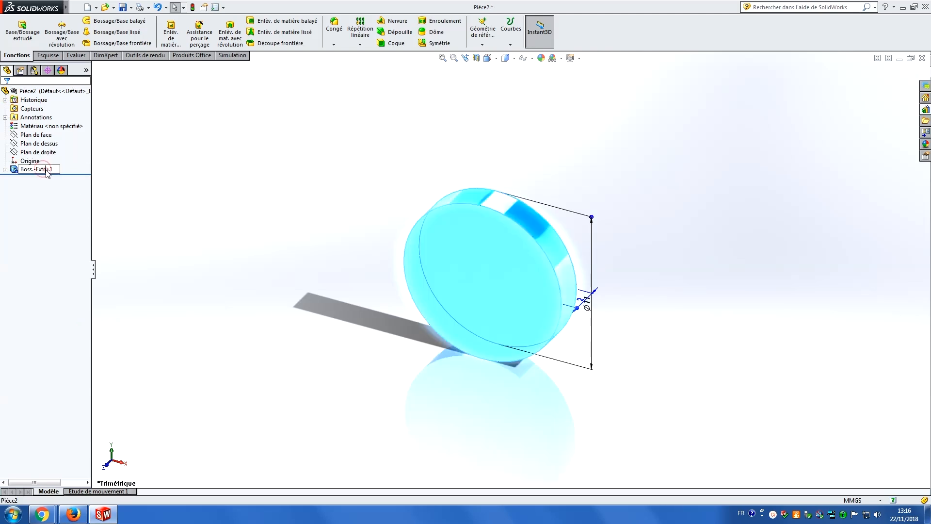
{"action": "left_click_drag", "start_coordinate": [56, 169], "coordinate": [2, 172]}
{"action": "type", "text": "Epaulement"}
{"action": "left_click", "coordinate": [274, 155]}
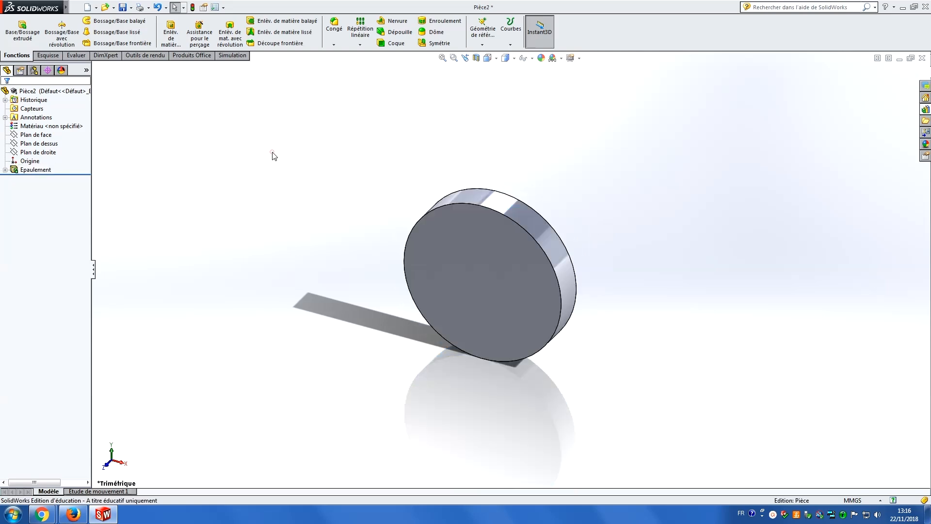
Examine the disc's rim and back face, ending at the original viewing angle.
{"action": "key", "text": "Left"}
{"action": "key", "text": "Left"}
{"action": "key", "text": "Left"}
{"action": "key", "text": "Left"}
{"action": "key", "text": "Left"}
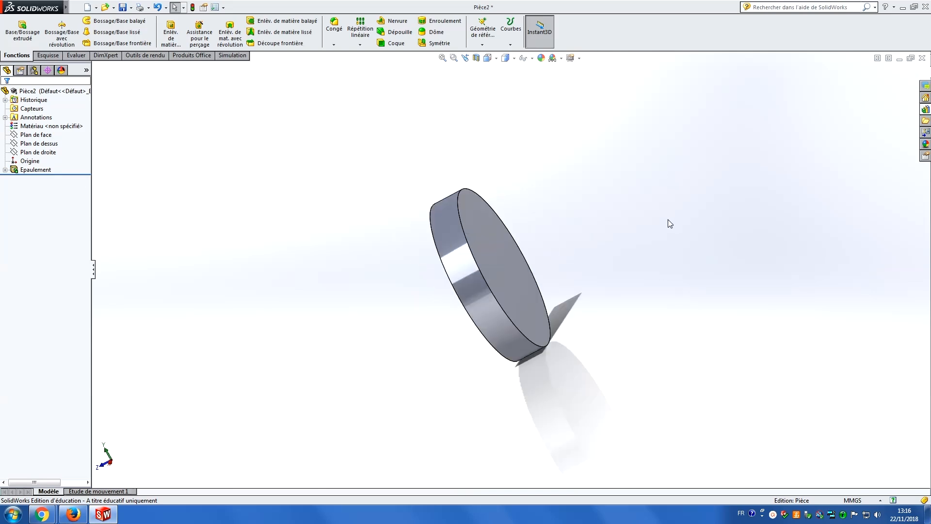
{"action": "key", "text": "Right"}
{"action": "key", "text": "Right"}
{"action": "key", "text": "Right"}
{"action": "key", "text": "Right"}
{"action": "key", "text": "Right"}
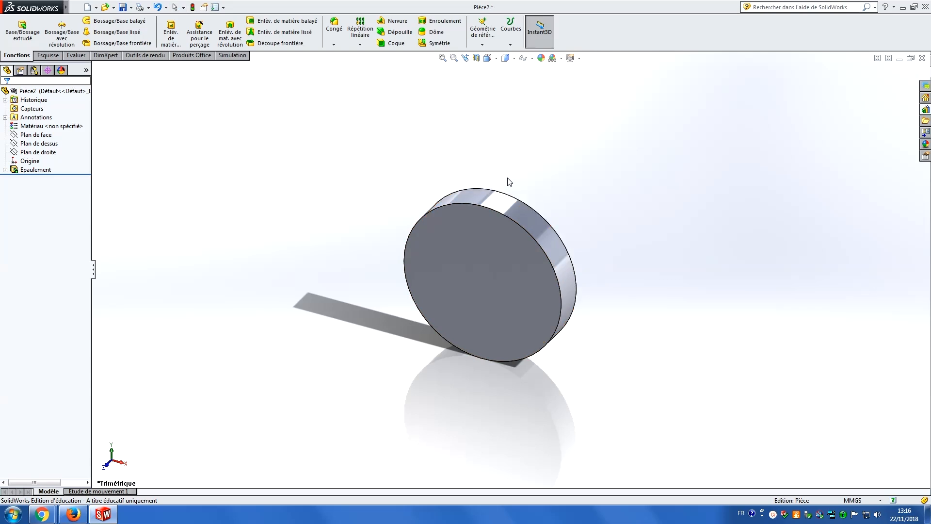
Sketch a circle with a radius of about 7 mm on the disc's back face, centred on the origin.
{"action": "middle_click_drag", "start_coordinate": [508, 178], "coordinate": [426, 218]}
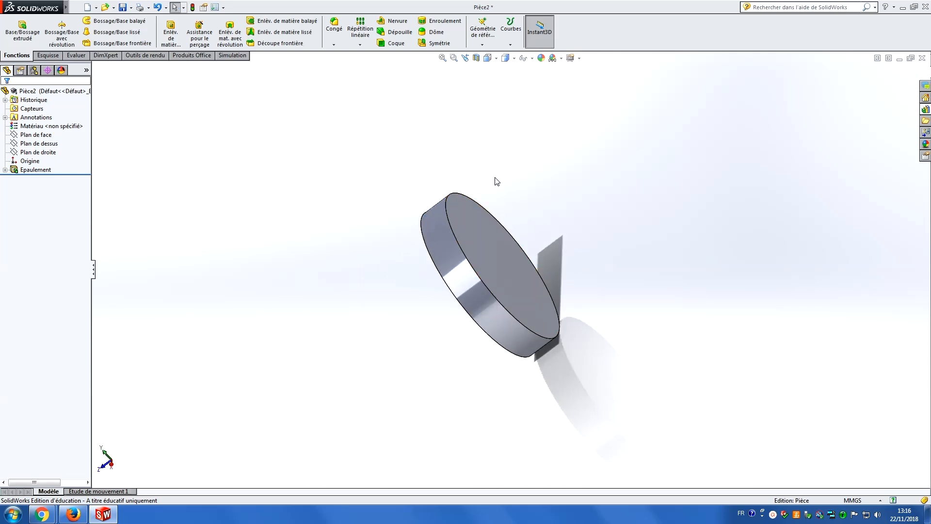
{"action": "left_click", "coordinate": [492, 260]}
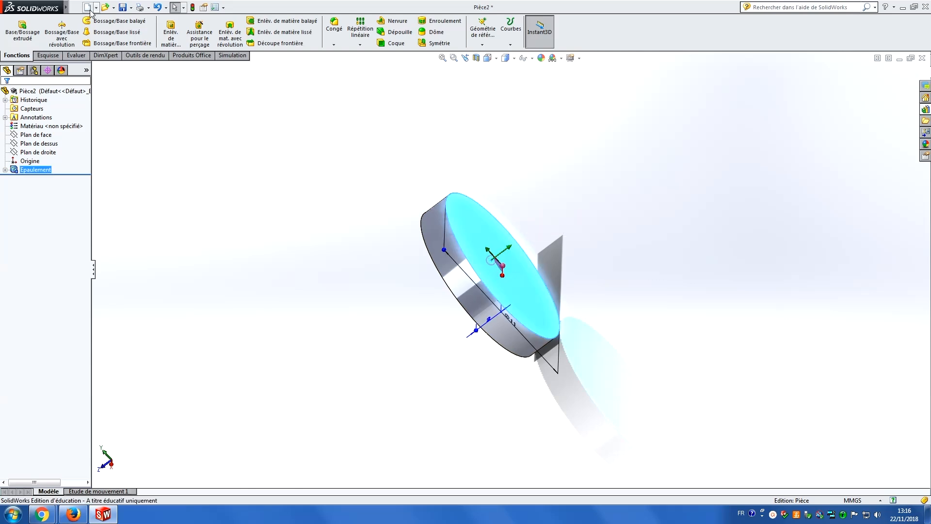
{"action": "left_click", "coordinate": [53, 58]}
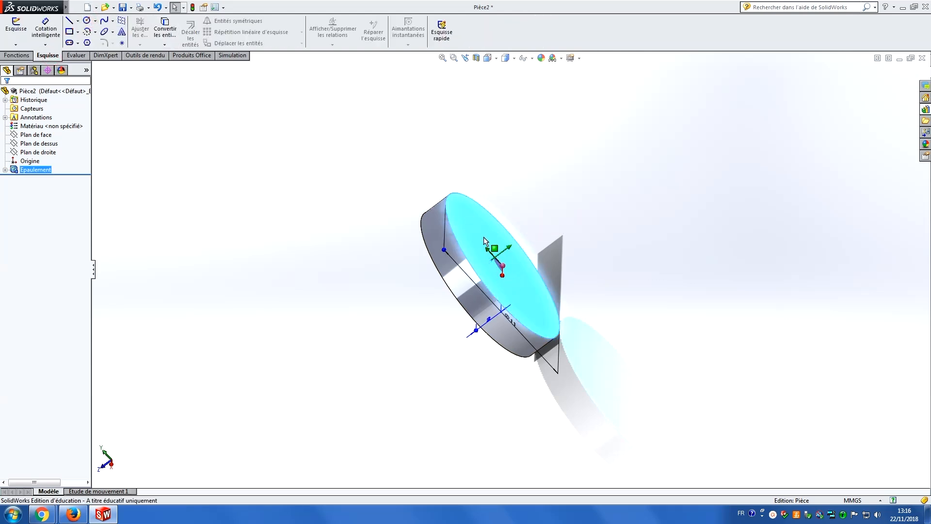
{"action": "middle_click_drag", "start_coordinate": [482, 232], "coordinate": [493, 261]}
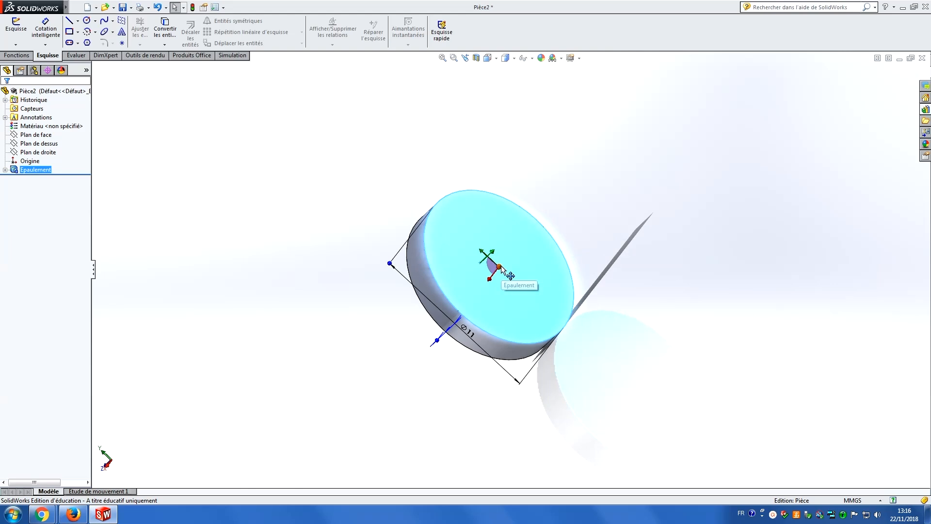
{"action": "left_click", "coordinate": [112, 21]}
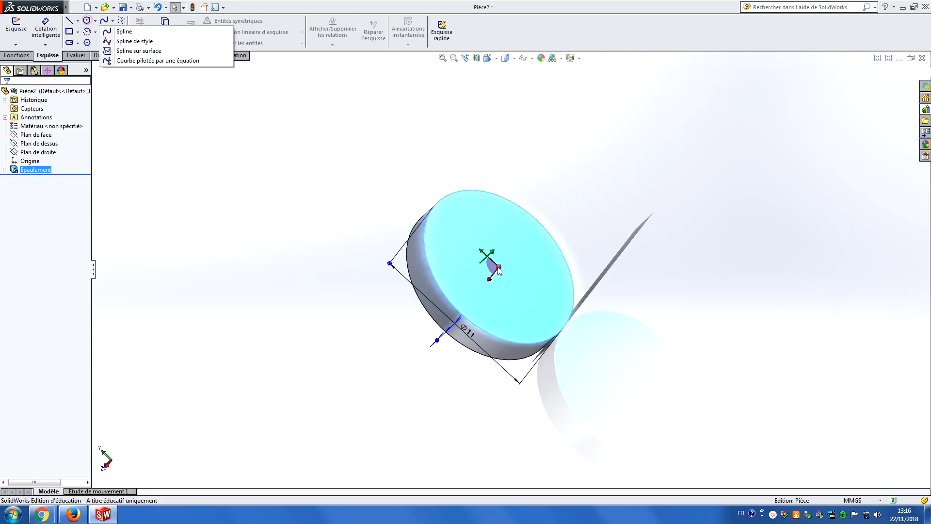
{"action": "left_click", "coordinate": [95, 22]}
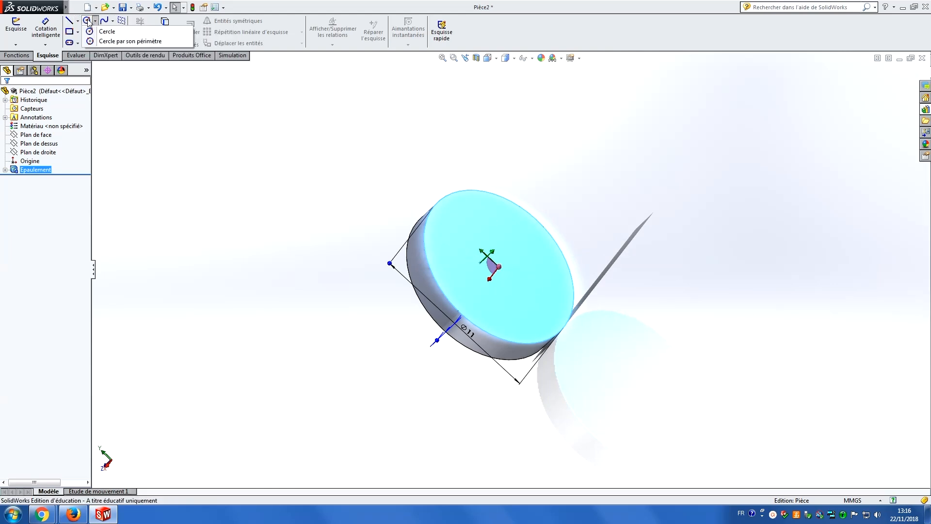
{"action": "left_click", "coordinate": [106, 31]}
{"action": "left_click", "coordinate": [499, 266]}
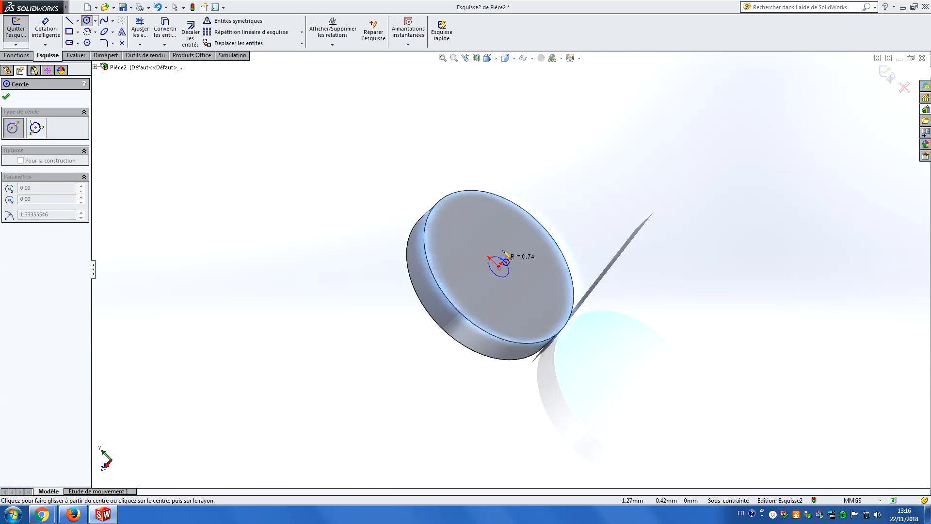
{"action": "left_click", "coordinate": [509, 185]}
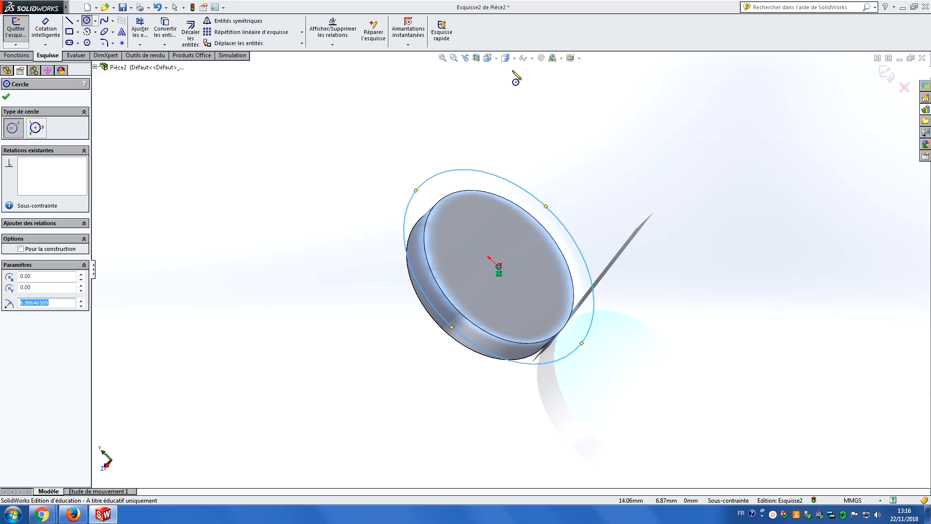
Dimension the diameter of the circle on the disc's back face in isometric view and set it to 14 mm.
{"action": "left_click", "coordinate": [495, 58]}
{"action": "left_click", "coordinate": [546, 82]}
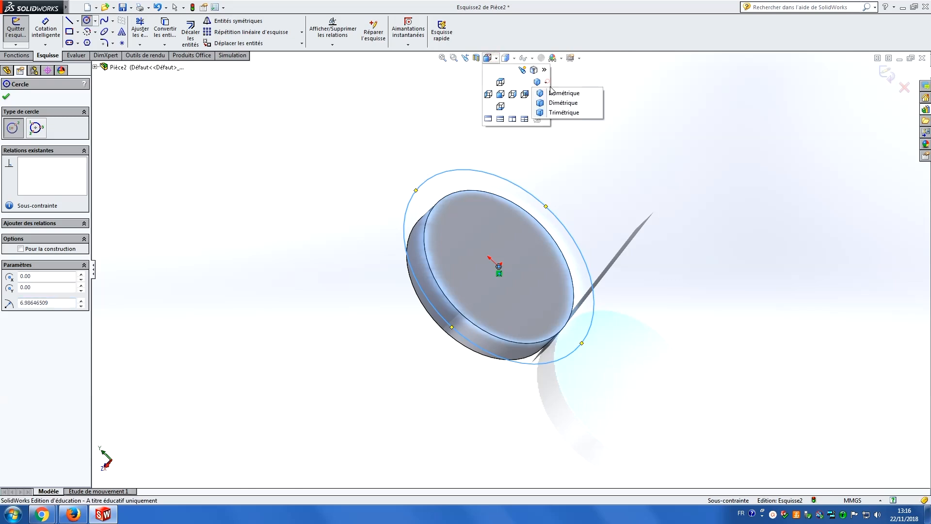
{"action": "left_click", "coordinate": [557, 86]}
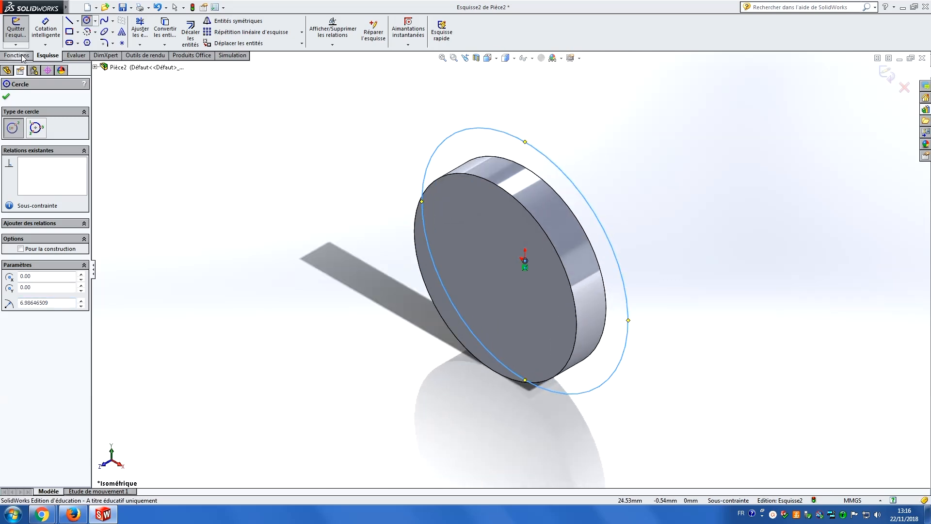
{"action": "left_click", "coordinate": [46, 28]}
{"action": "left_click", "coordinate": [629, 330]}
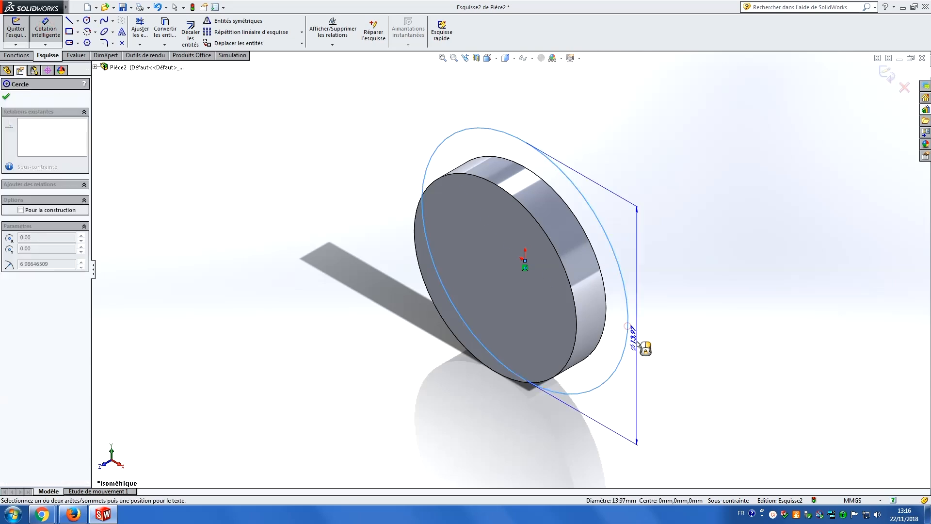
{"action": "left_click", "coordinate": [640, 349]}
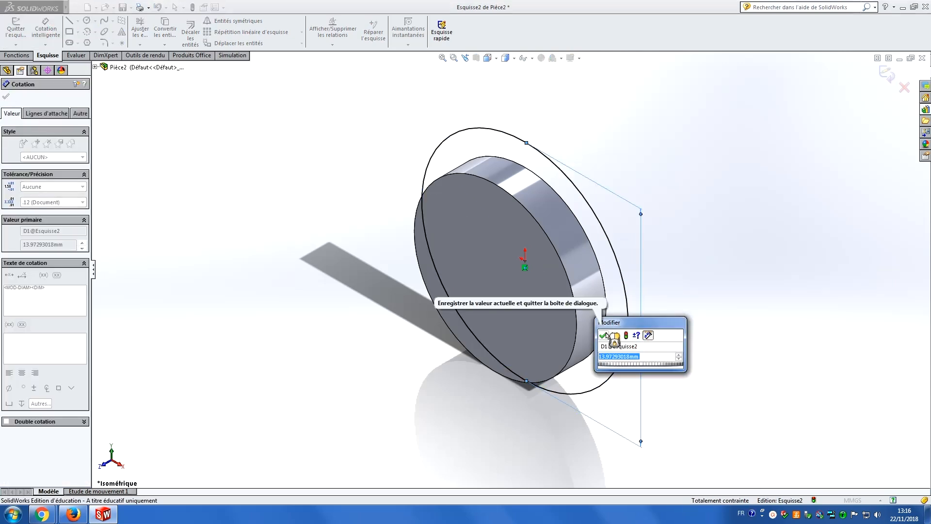
{"action": "type", "text": "14"}
{"action": "left_click", "coordinate": [604, 336]}
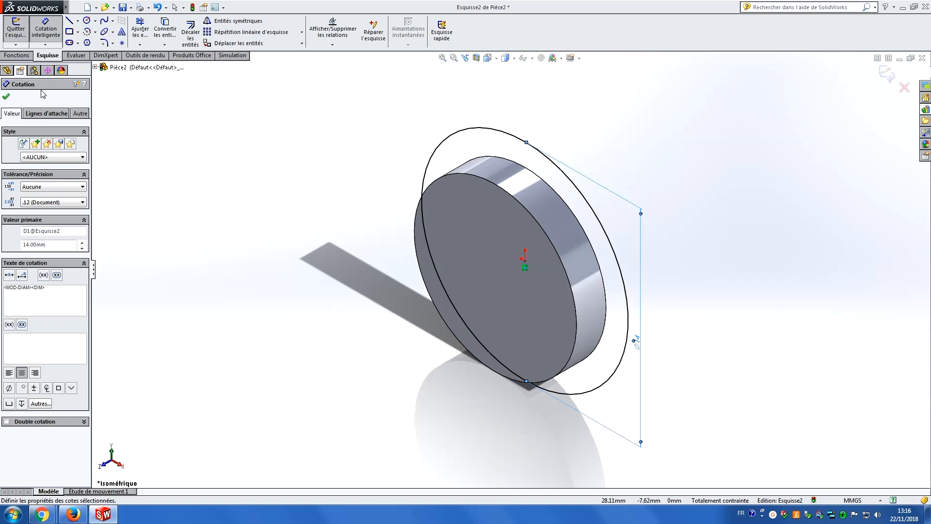
Extrude the 14 mm circle 2 mm away from the disc, merging it with the existing body.
{"action": "left_click", "coordinate": [16, 55]}
{"action": "left_click", "coordinate": [19, 27]}
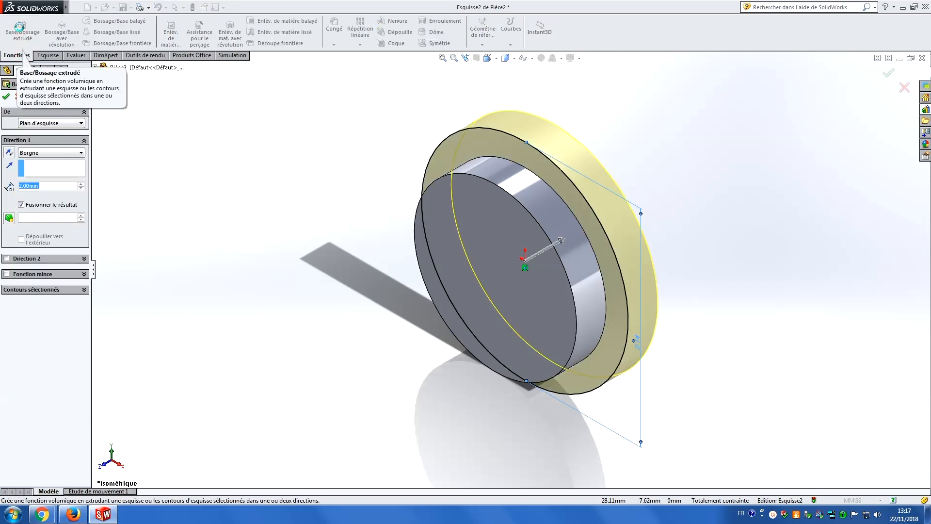
{"action": "left_click", "coordinate": [7, 97]}
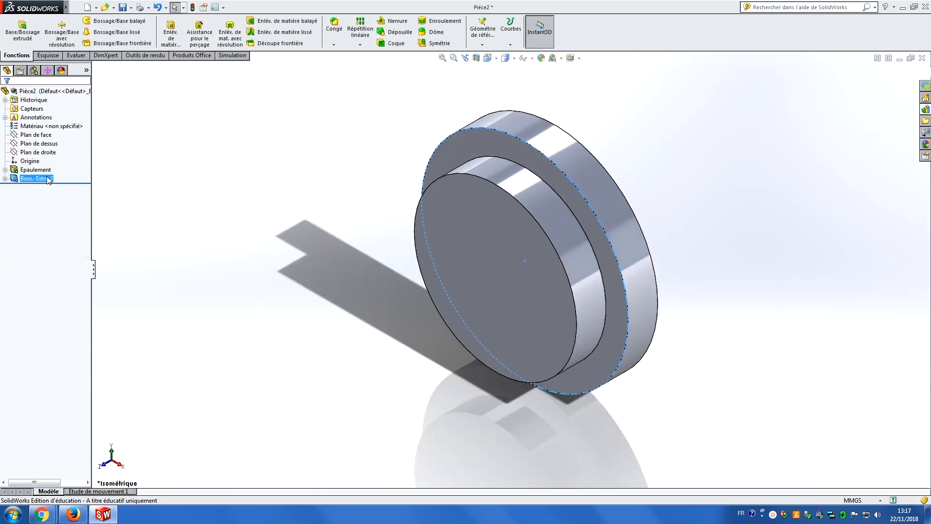
Rename the 14 mm extrusion feature as Colet.
{"action": "left_click", "coordinate": [48, 181]}
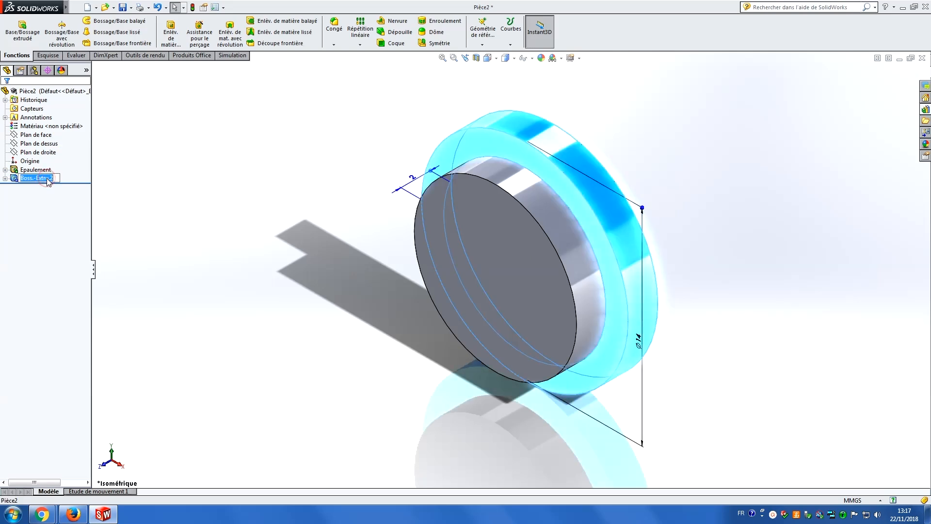
{"action": "type", "text": "Colet"}
{"action": "left_click", "coordinate": [196, 178]}
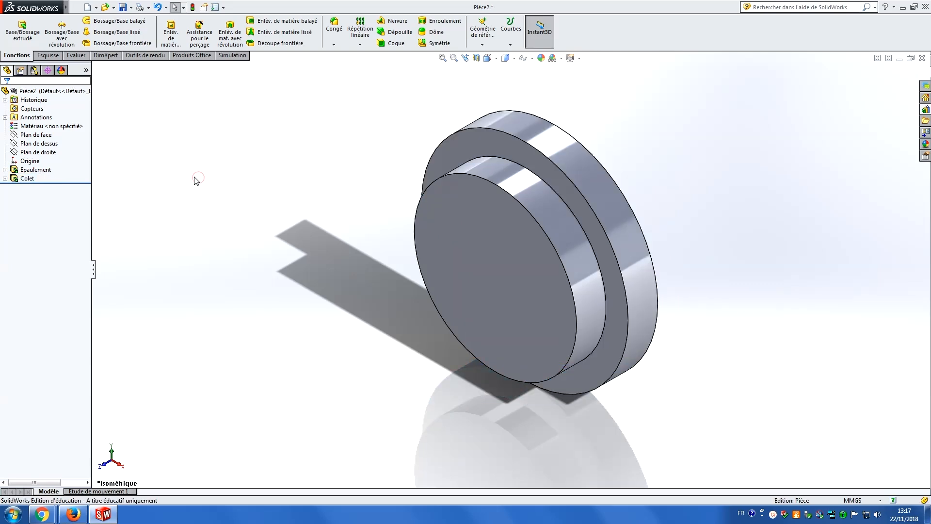
Sketch a circle with a radius of about 4.3 mm on the Colet's back face, centred on the origin.
{"action": "left_click", "coordinate": [497, 59]}
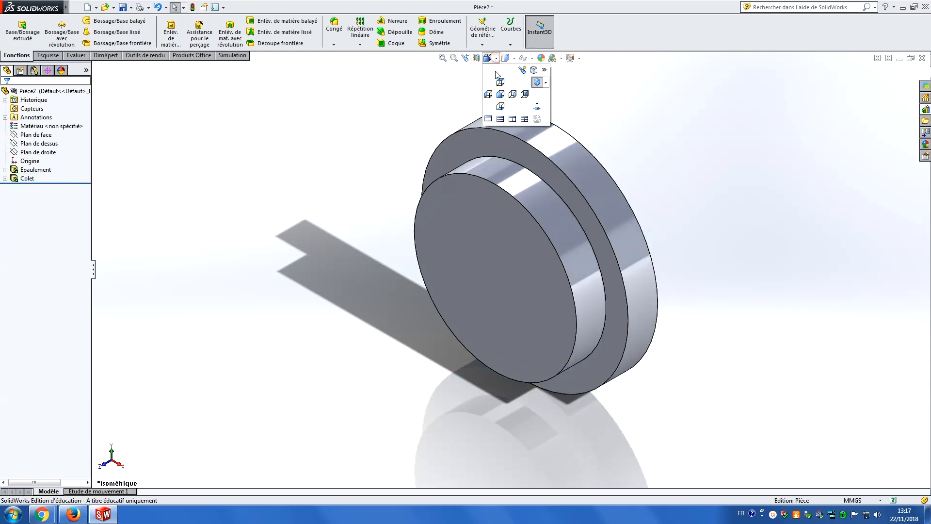
{"action": "left_click", "coordinate": [523, 96]}
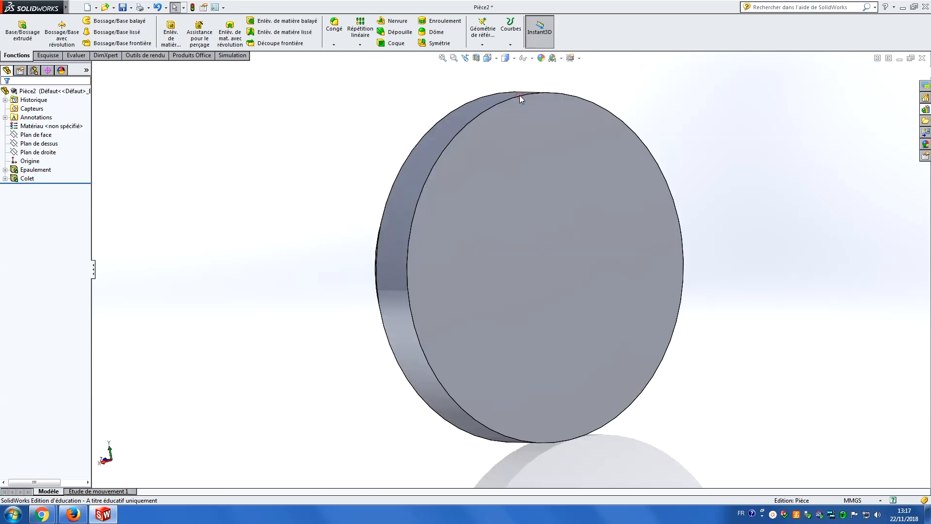
{"action": "left_click", "coordinate": [488, 159]}
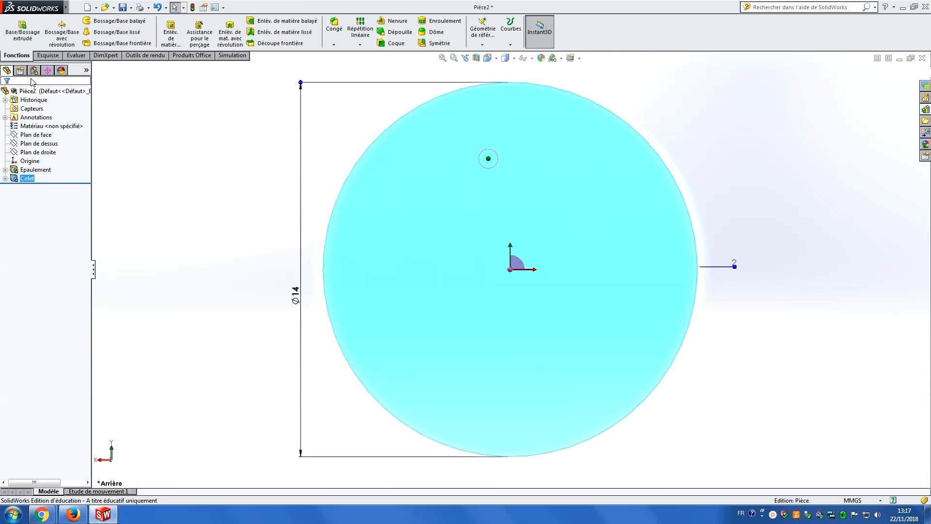
{"action": "left_click", "coordinate": [47, 55]}
{"action": "left_click", "coordinate": [86, 20]}
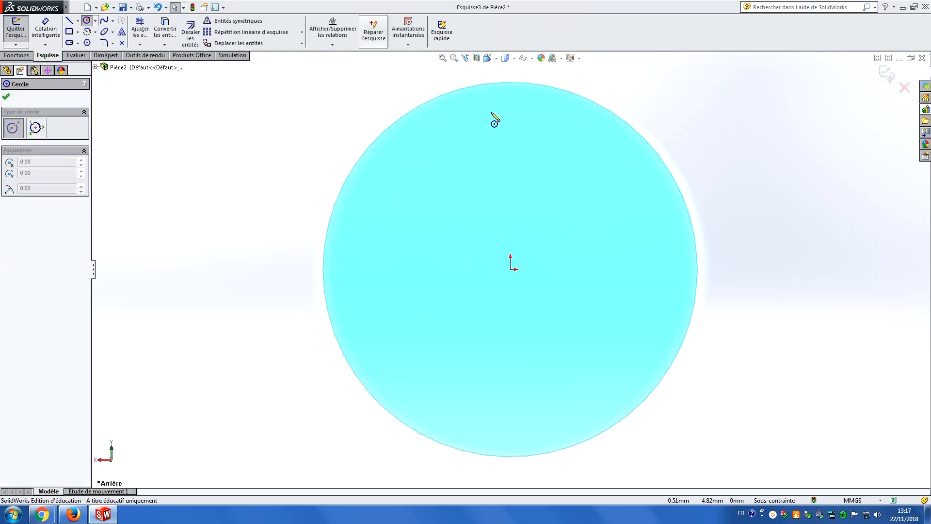
{"action": "left_click", "coordinate": [510, 269]}
{"action": "left_click", "coordinate": [558, 162]}
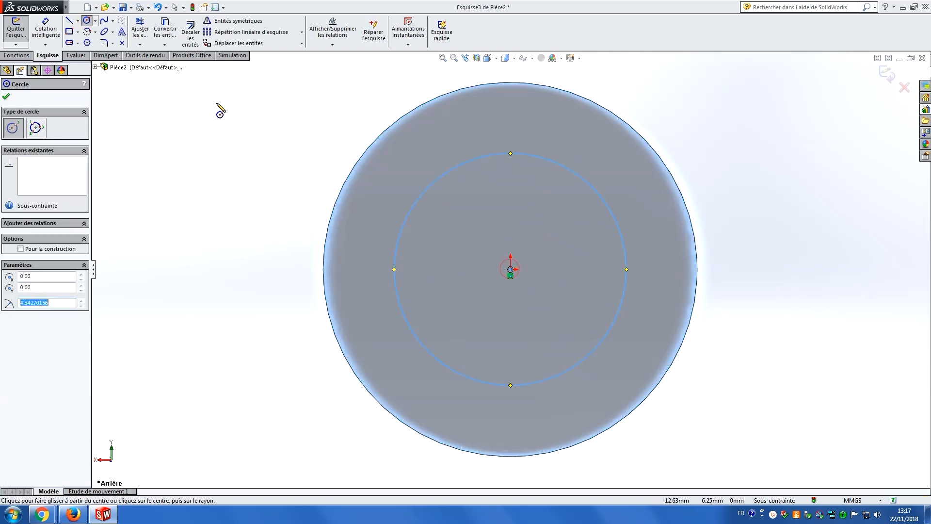
Dimension the diameter of the circle on the Colet's back face and set it to 11 mm.
{"action": "left_click", "coordinate": [45, 25]}
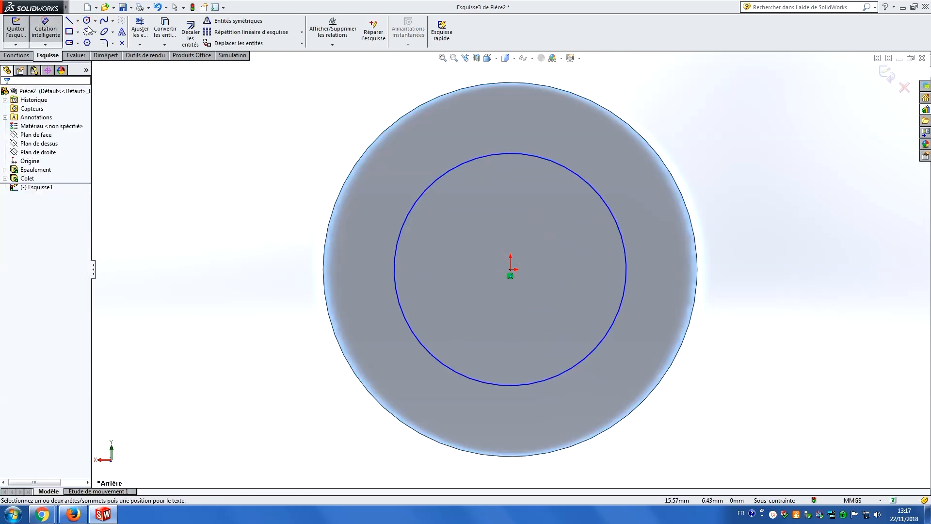
{"action": "left_click", "coordinate": [626, 291]}
{"action": "left_click", "coordinate": [739, 291]}
{"action": "type", "text": "11"}
{"action": "key", "text": "Return"}
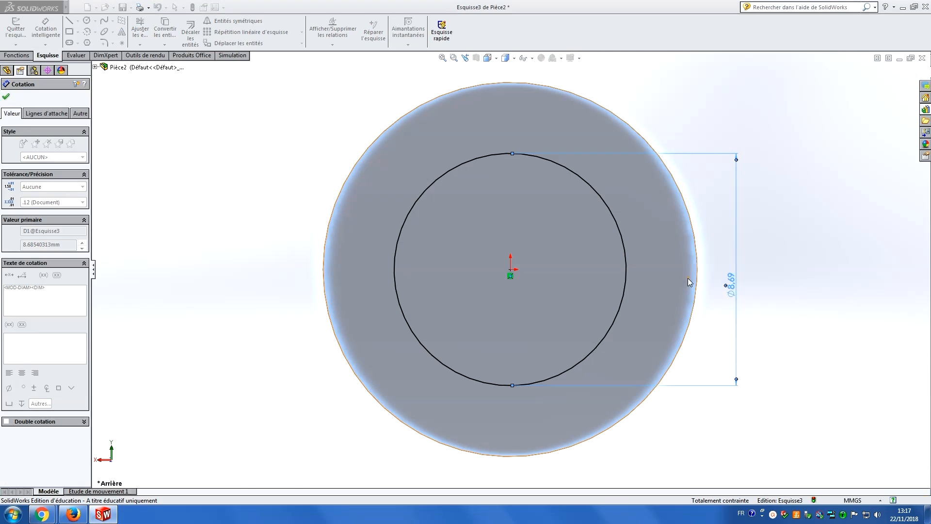
Extrude the 11 mm circle 12 mm away from the Colet in isometric view, merging it with the existing body.
{"action": "left_click", "coordinate": [487, 58]}
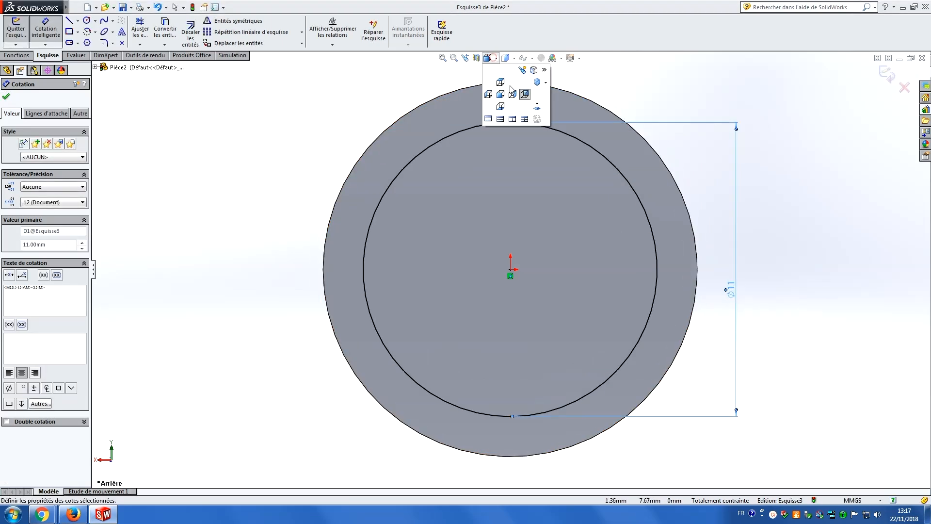
{"action": "left_click", "coordinate": [546, 84]}
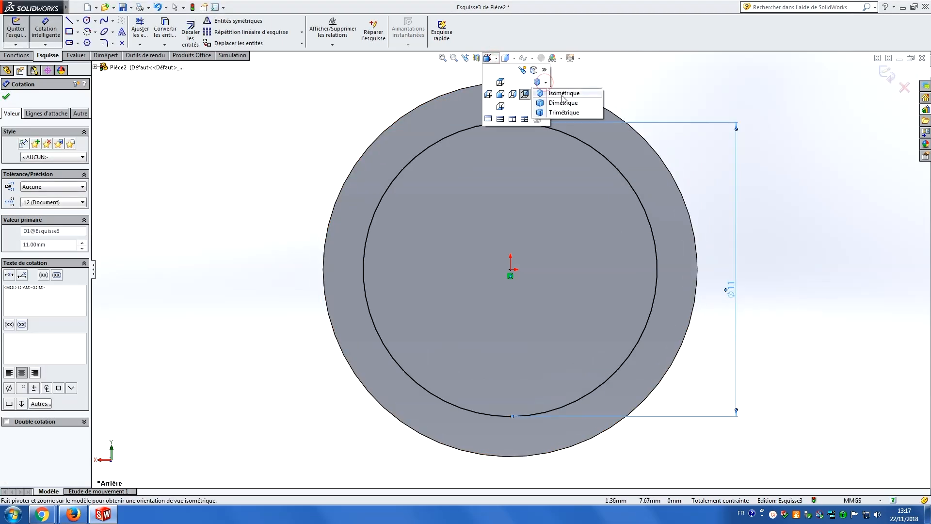
{"action": "left_click", "coordinate": [563, 94]}
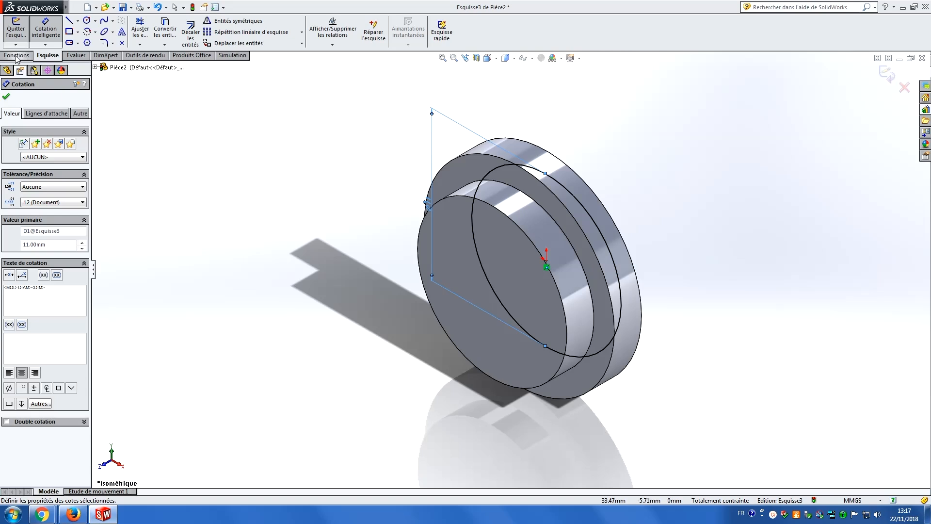
{"action": "left_click", "coordinate": [17, 56]}
{"action": "left_click", "coordinate": [22, 29]}
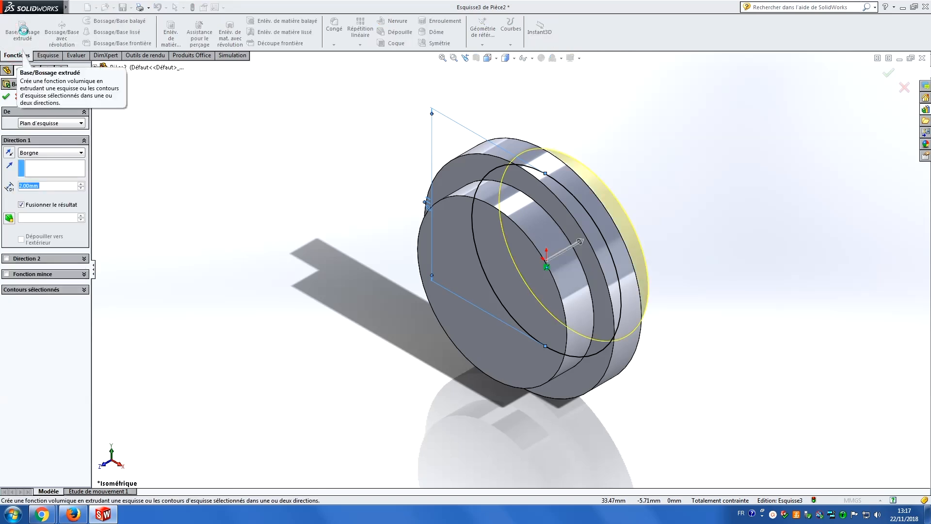
{"action": "type", "text": "12"}
{"action": "key", "text": "Return"}
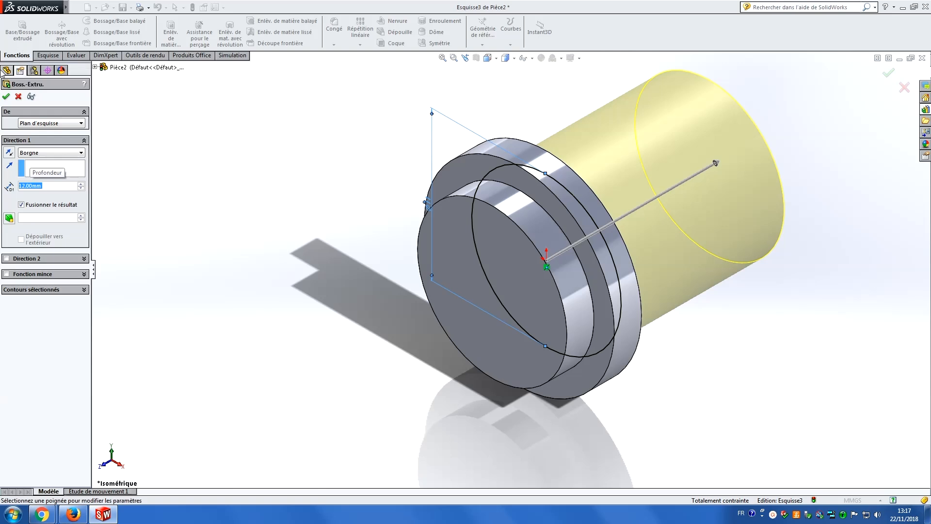
{"action": "left_click", "coordinate": [6, 97]}
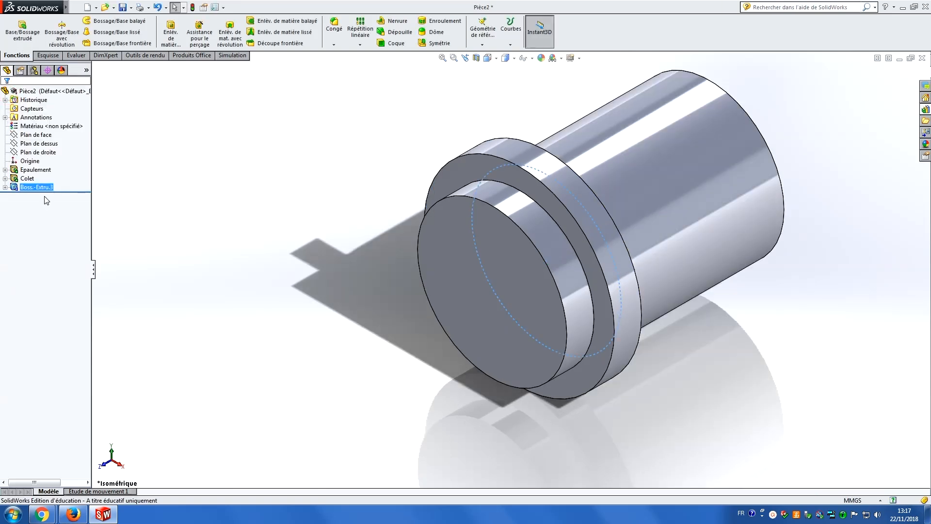
Rename the 12 mm long extrusion feature as Corps.
{"action": "left_click", "coordinate": [47, 188]}
{"action": "left_click", "coordinate": [46, 188]}
{"action": "type", "text": "Corps"}
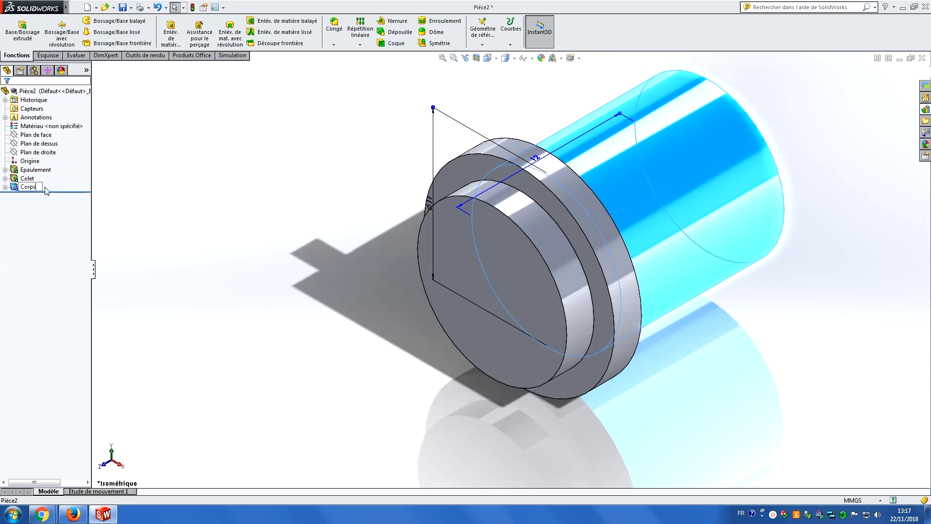
{"action": "left_click", "coordinate": [207, 218]}
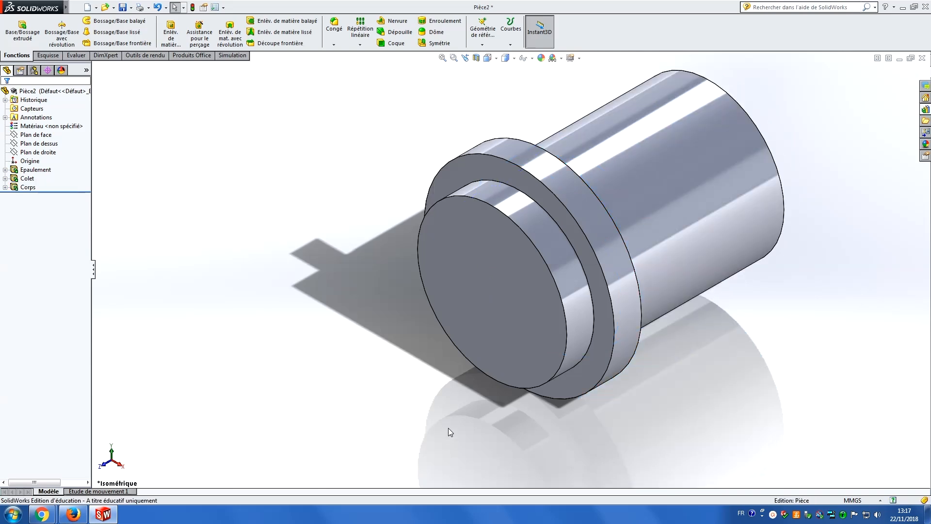
Sketch a circle with a radius of about 3.2 mm on the front face of the Epaulement, centred on the origin.
{"action": "left_click", "coordinate": [498, 289]}
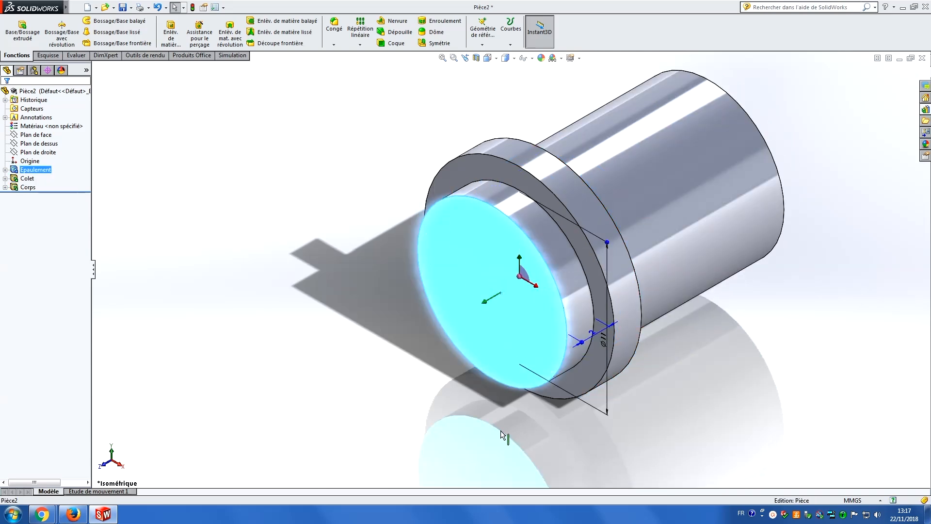
{"action": "left_click", "coordinate": [48, 55]}
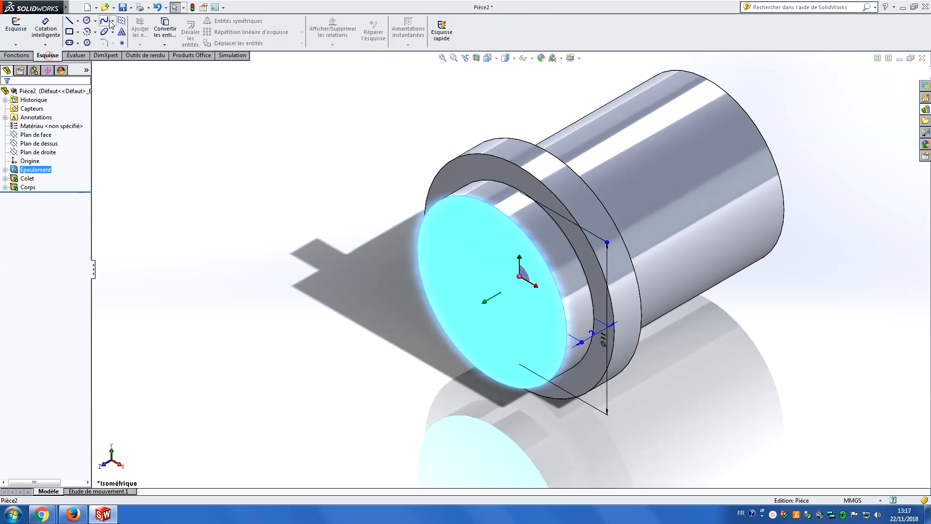
{"action": "left_click", "coordinate": [88, 22]}
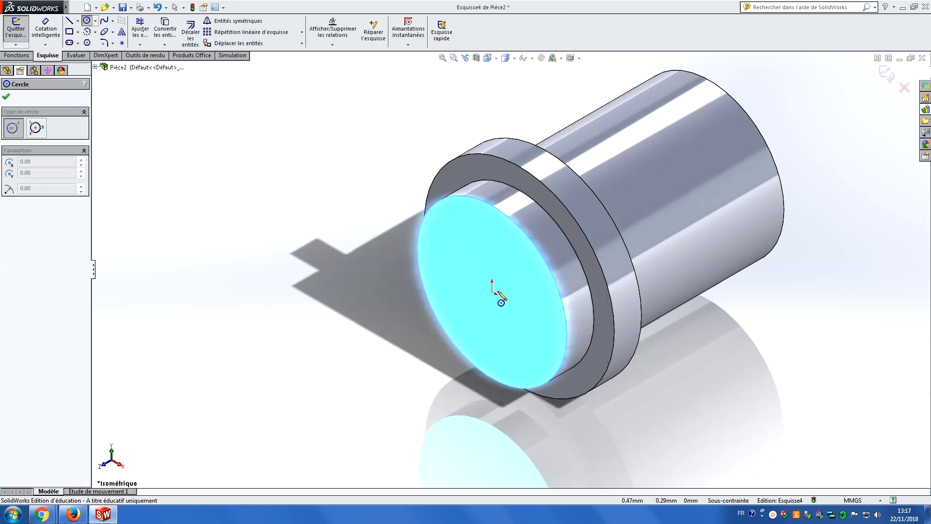
{"action": "left_click", "coordinate": [493, 292]}
{"action": "left_click", "coordinate": [528, 260]}
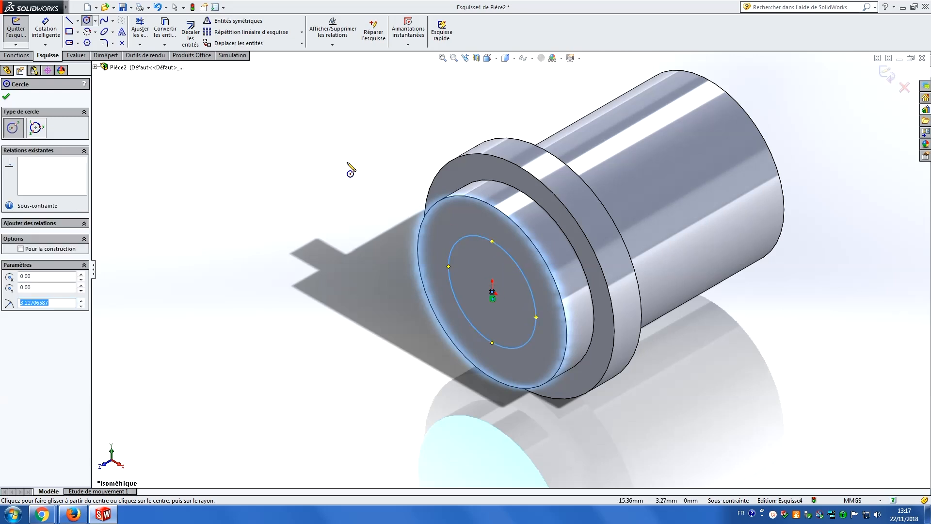
Dimension the diameter of the circle on the Epaulement's front face and set it to 8 mm.
{"action": "left_click", "coordinate": [46, 28]}
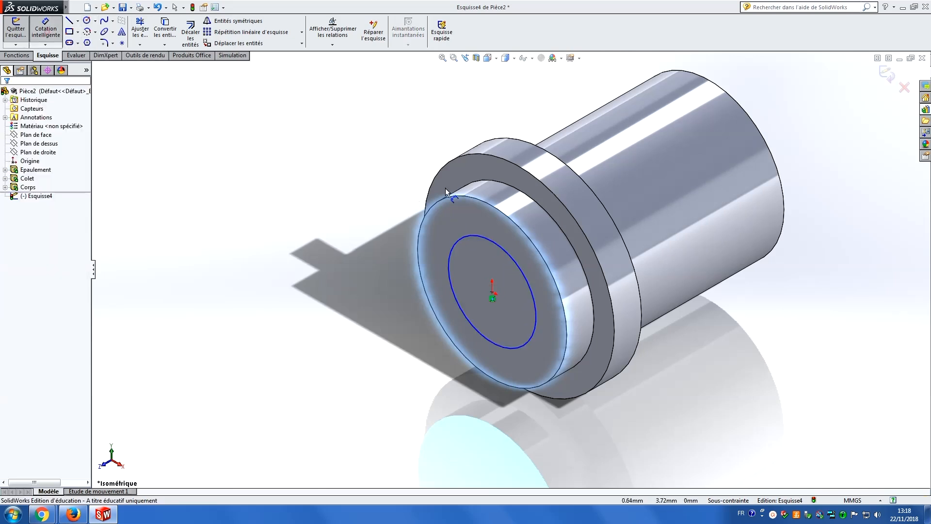
{"action": "left_click", "coordinate": [537, 323]}
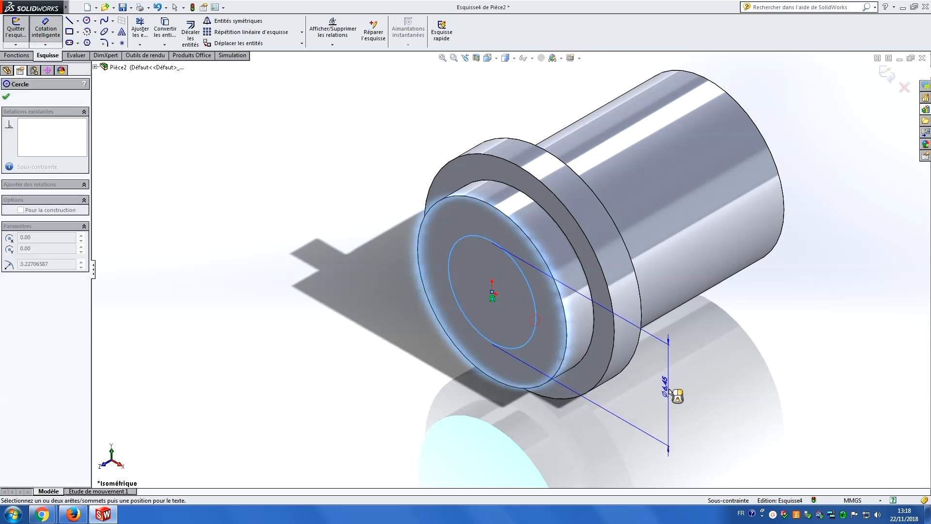
{"action": "left_click", "coordinate": [666, 399]}
{"action": "type", "text": "8"}
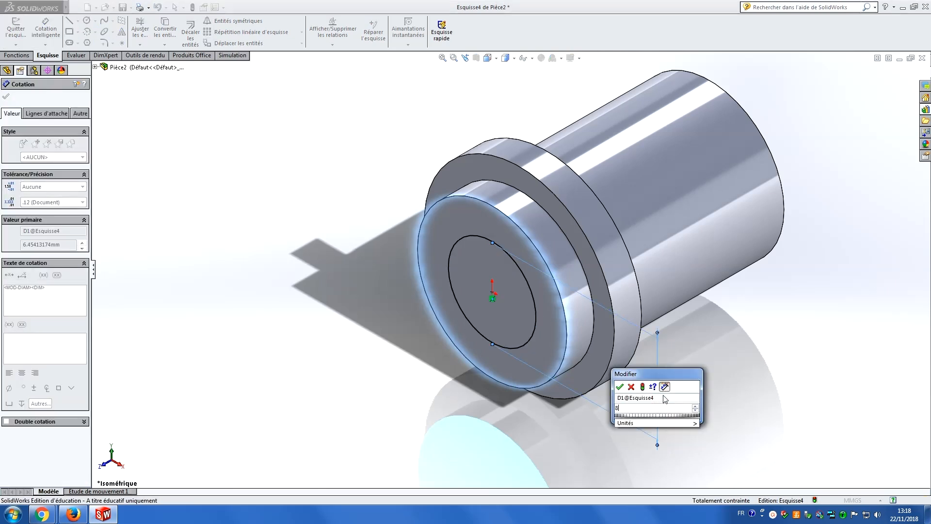
{"action": "key", "text": "Return"}
Cut the 8 mm circle 2 mm deep into the Epaulement with a blind extruded cut.
{"action": "left_click", "coordinate": [17, 57]}
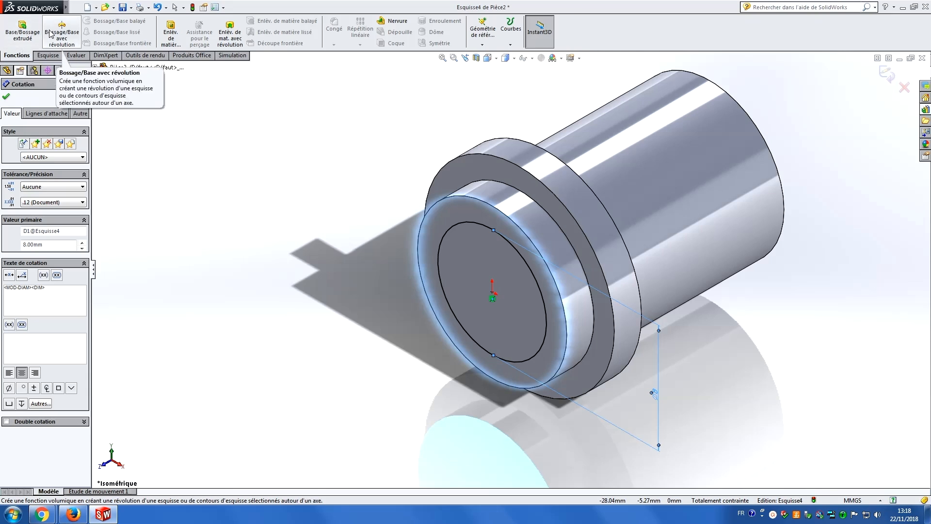
{"action": "left_click", "coordinate": [171, 34]}
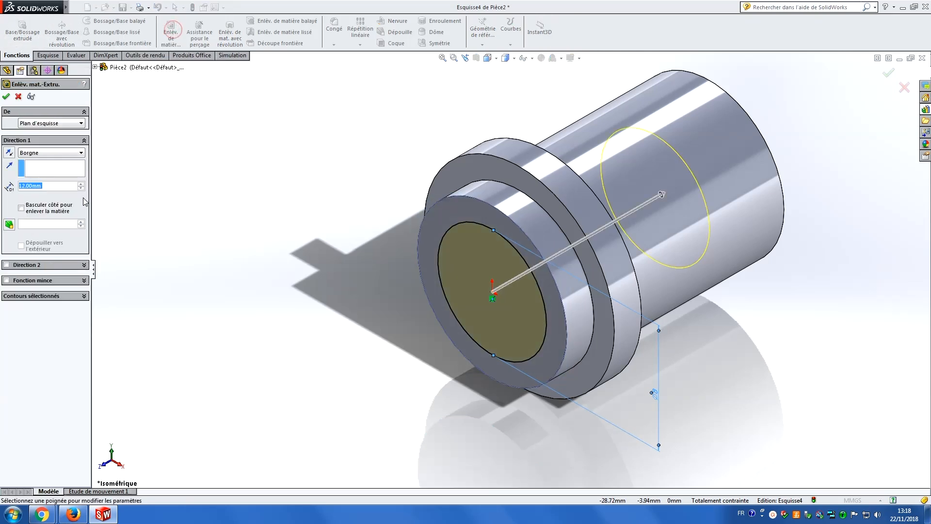
{"action": "type", "text": "2"}
{"action": "key", "text": "Return"}
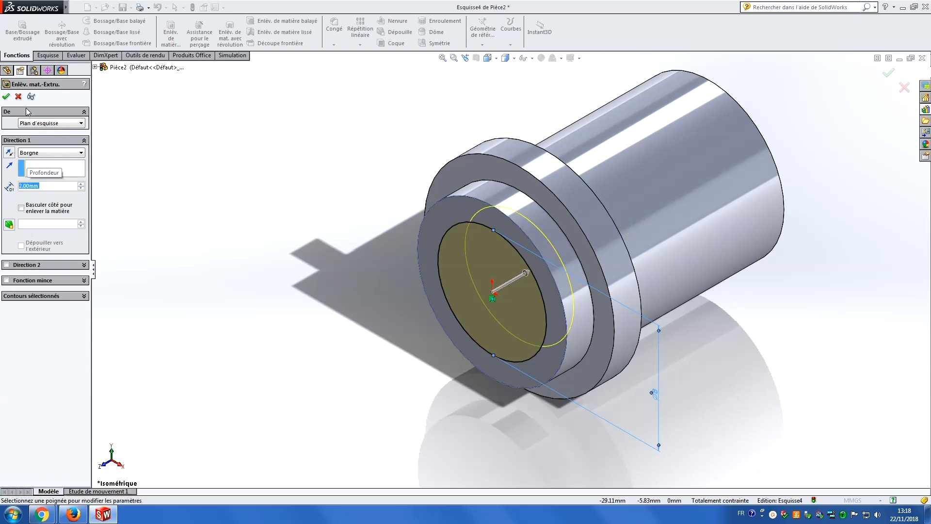
{"action": "left_click", "coordinate": [5, 97]}
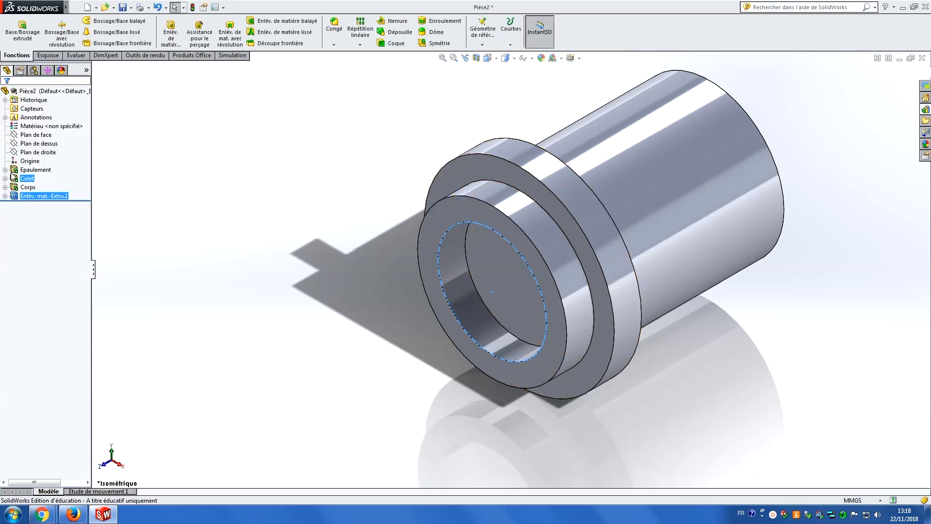
Rename the 8 mm extruded cut feature as Logement ressort extérieur.
{"action": "left_click", "coordinate": [45, 198]}
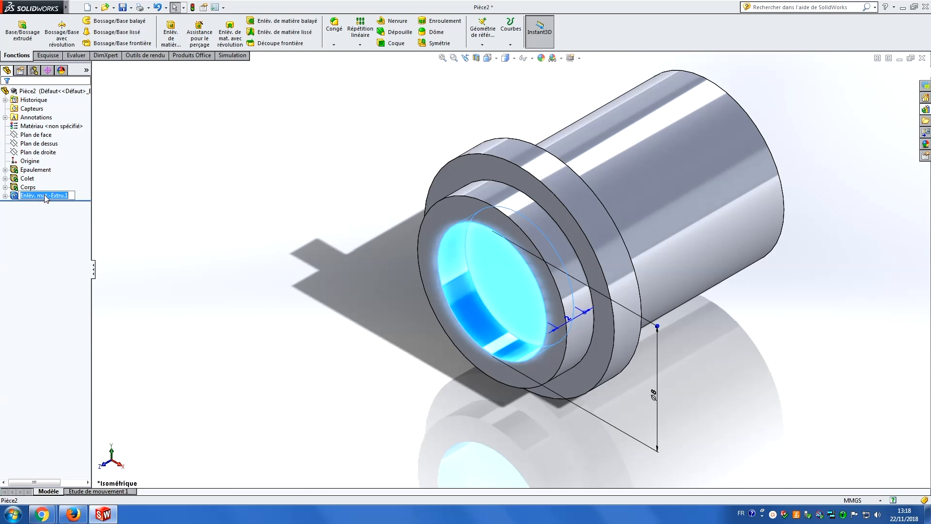
{"action": "type", "text": "Pe"}
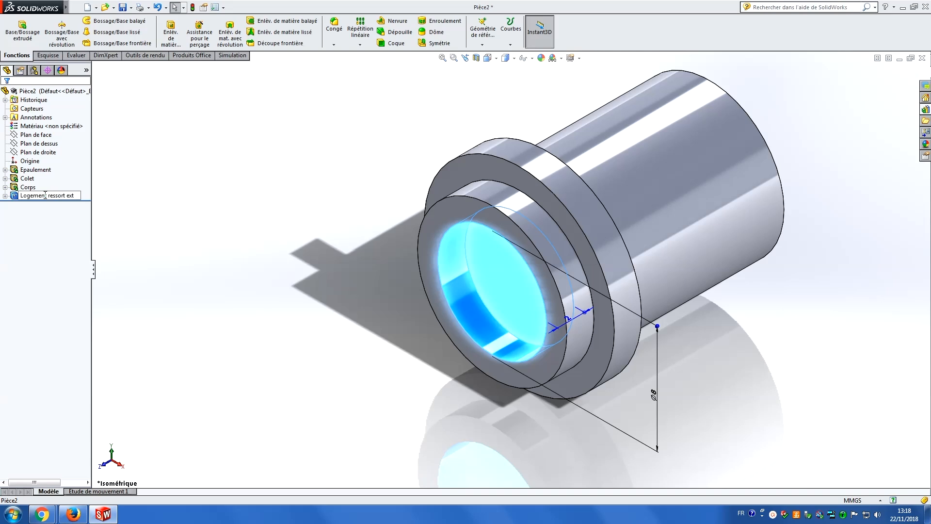
{"action": "left_click", "coordinate": [255, 167]}
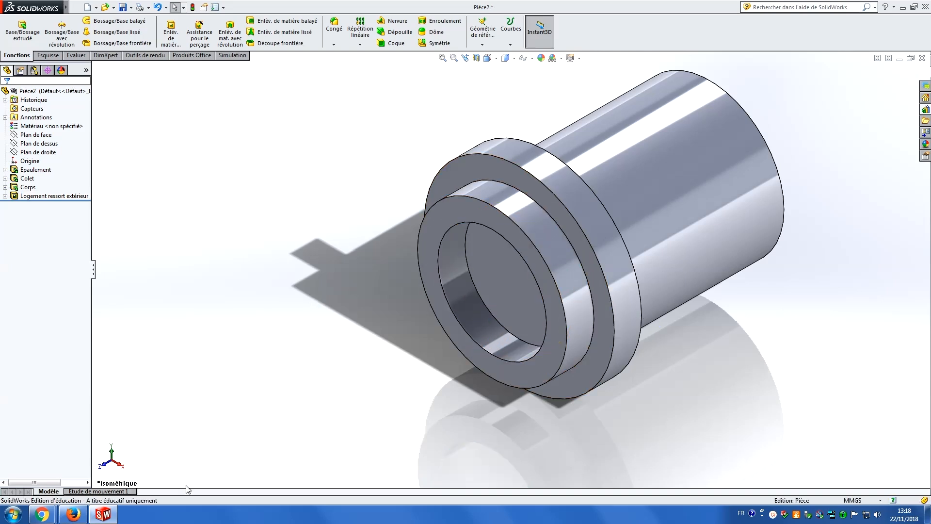
Sketch a circle with a radius of about 1.1 mm on the floor of the 8 mm pocket, centred on the origin.
{"action": "left_click", "coordinate": [518, 289]}
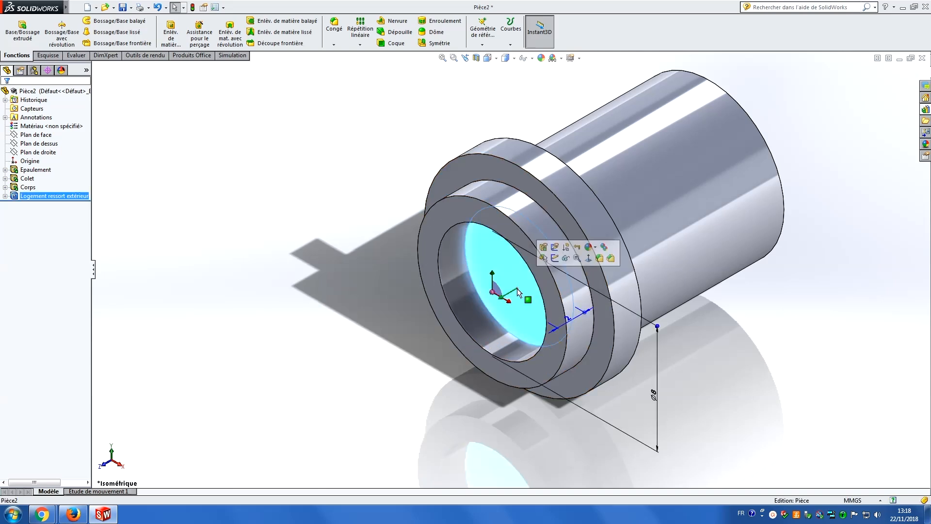
{"action": "left_click", "coordinate": [48, 55]}
{"action": "left_click", "coordinate": [87, 21]}
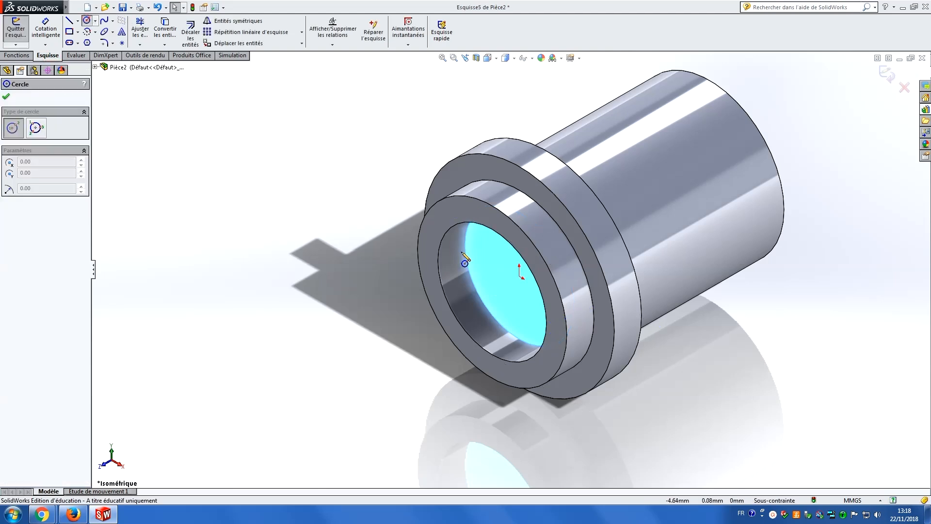
{"action": "left_click", "coordinate": [519, 277]}
{"action": "left_click", "coordinate": [534, 285]}
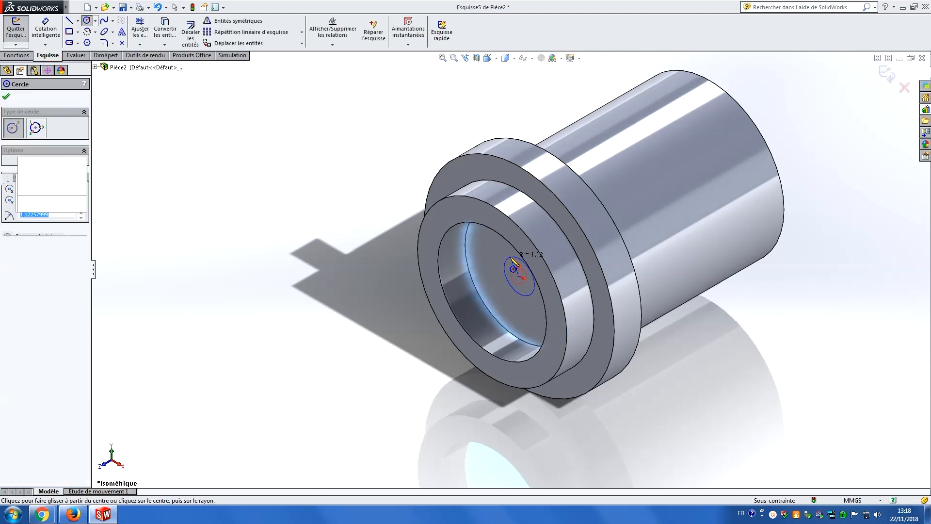
Dimension the diameter of the circle on the pocket floor and set it to 4 mm.
{"action": "left_click", "coordinate": [45, 30]}
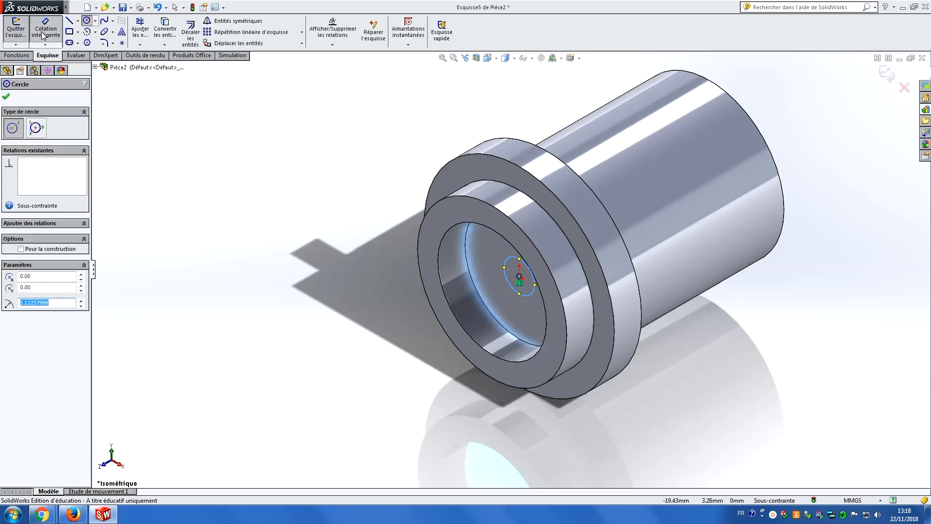
{"action": "left_click", "coordinate": [533, 293]}
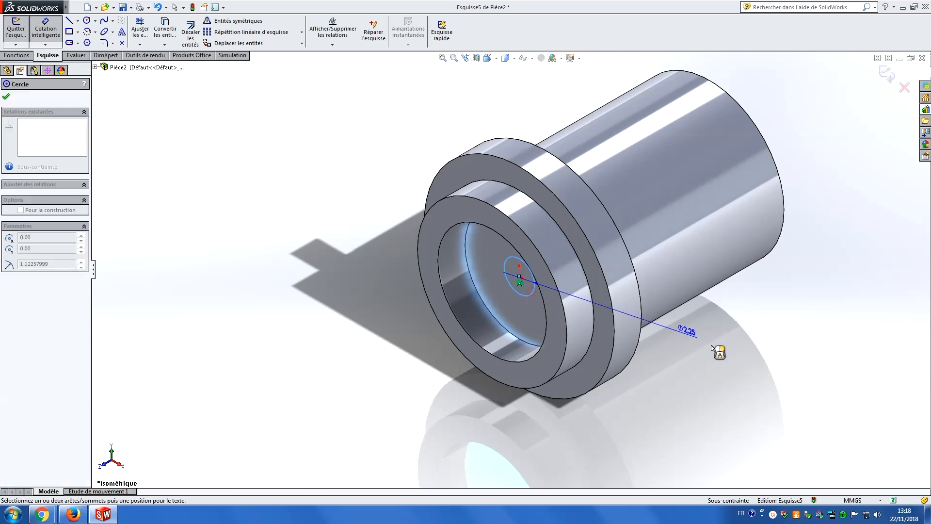
{"action": "left_click", "coordinate": [670, 365]}
{"action": "type", "text": "4"}
{"action": "key", "text": "Return"}
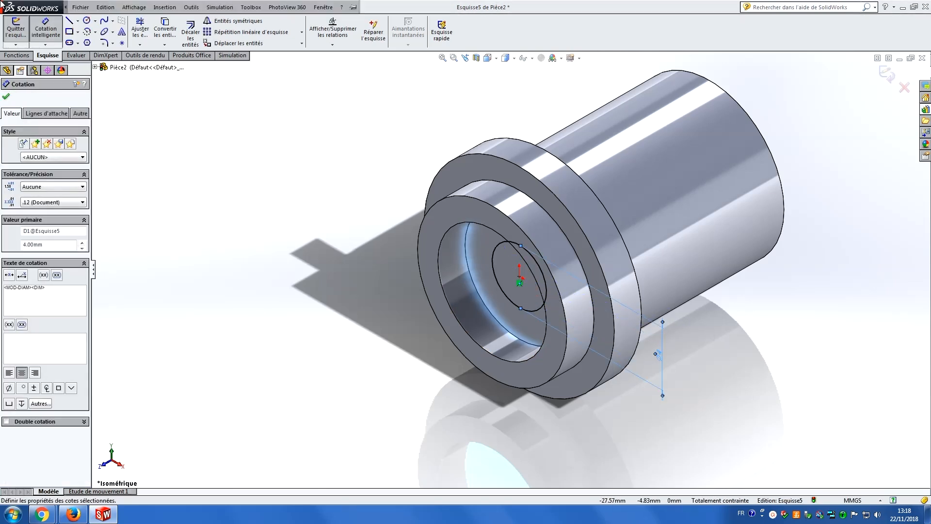
Cut the 4 mm circle 5 mm deep into the pocket floor with a blind extruded cut.
{"action": "left_click", "coordinate": [16, 55]}
{"action": "left_click", "coordinate": [170, 32]}
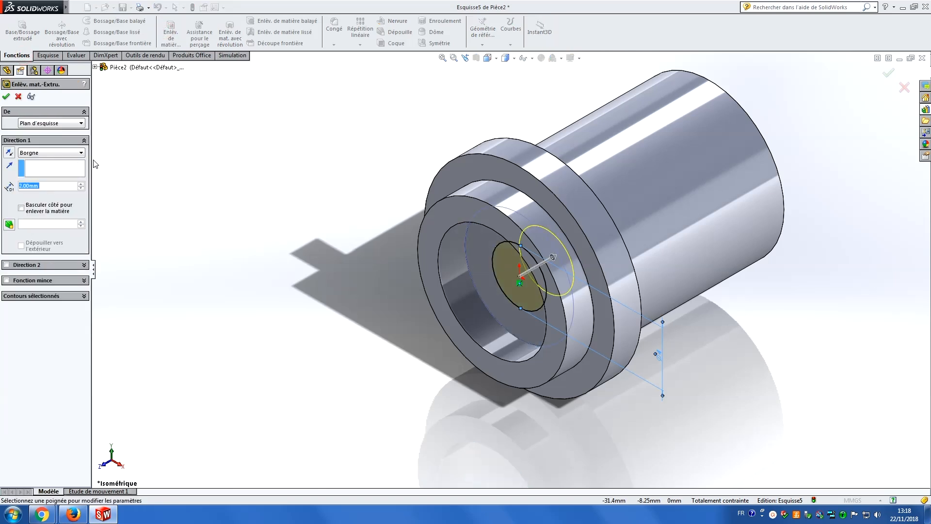
{"action": "type", "text": "5"}
{"action": "key", "text": "Return"}
{"action": "left_click", "coordinate": [6, 96]}
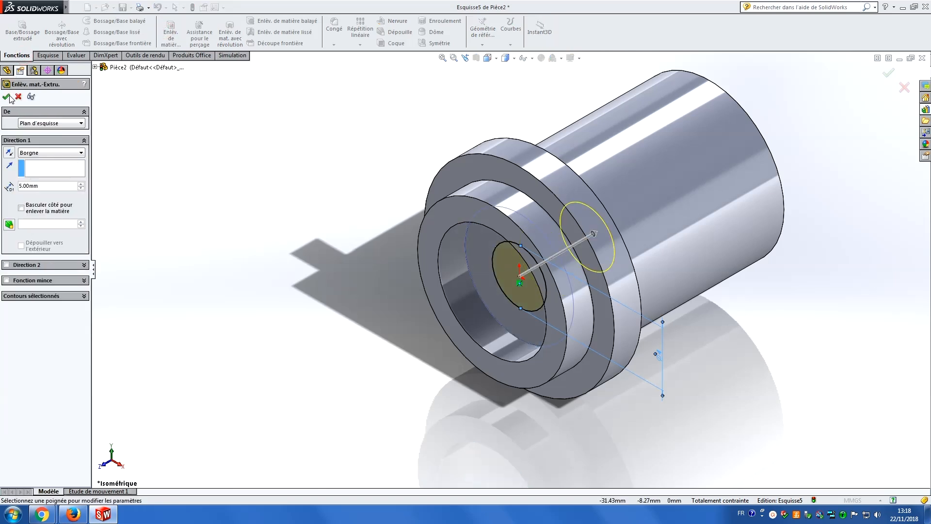
{"action": "left_click", "coordinate": [332, 182]}
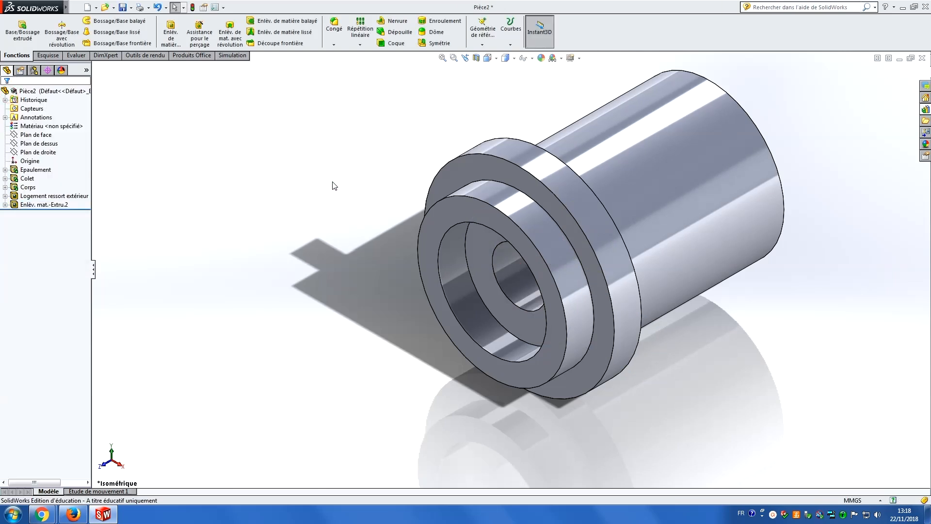
Sketch a circle with a radius of about 0.5 mm on the floor of the 4 mm bore, centred on the origin.
{"action": "middle_click_drag", "start_coordinate": [351, 222], "coordinate": [394, 177]}
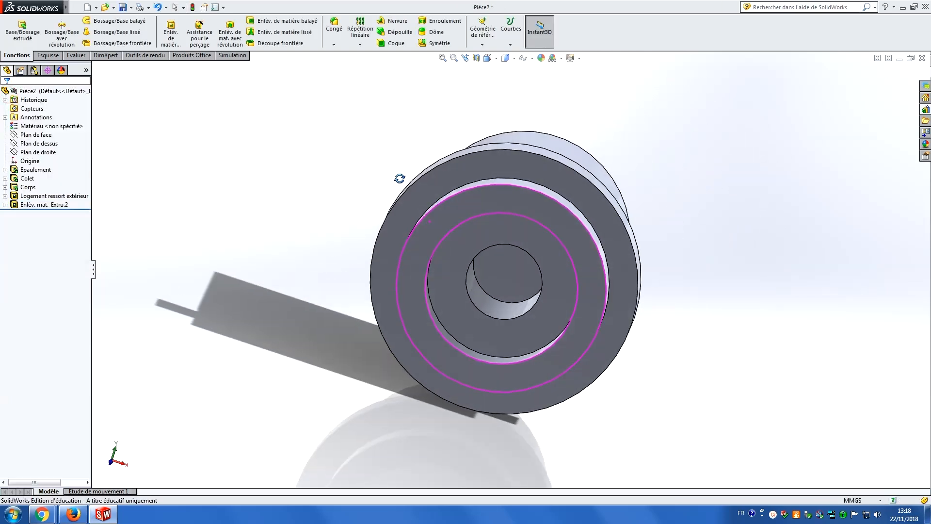
{"action": "left_click", "coordinate": [509, 281]}
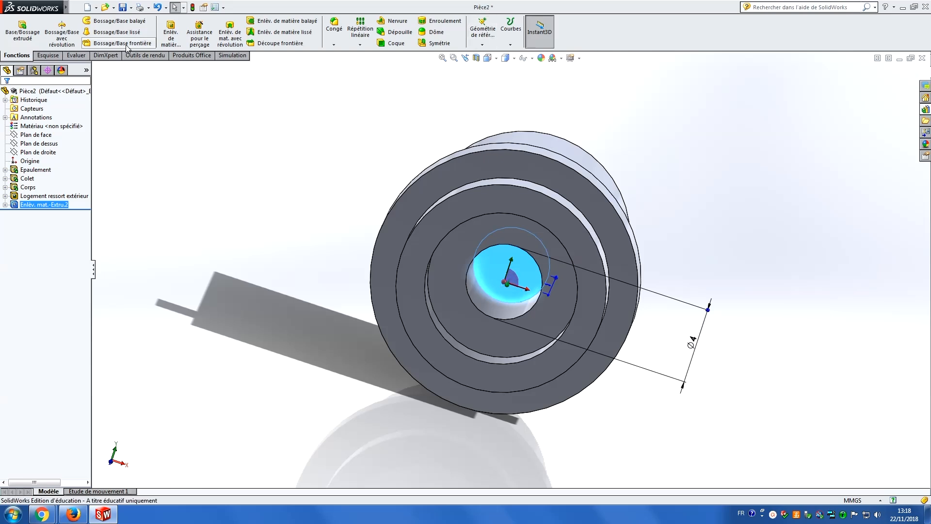
{"action": "left_click", "coordinate": [47, 57]}
{"action": "left_click", "coordinate": [86, 21]}
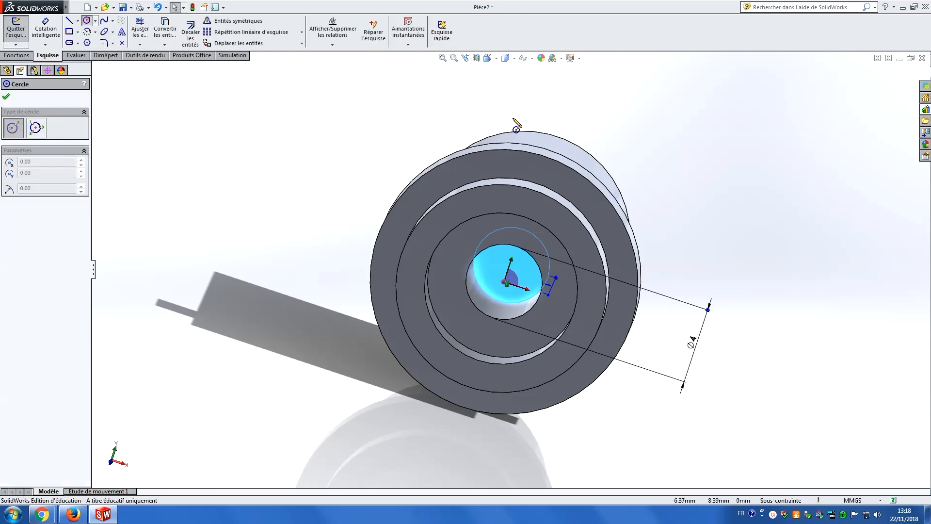
{"action": "left_click", "coordinate": [512, 265]}
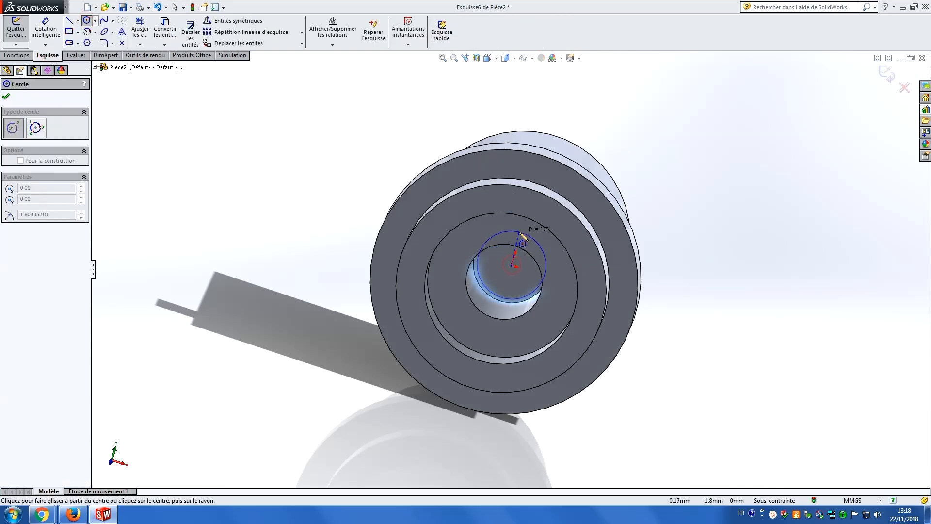
{"action": "left_click", "coordinate": [522, 264]}
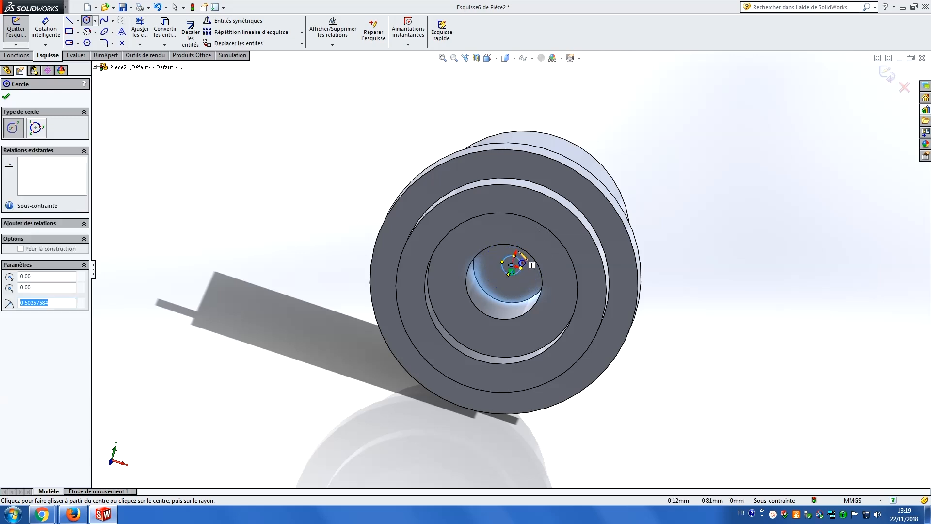
Dimension the diameter of the circle on the bore floor and set it to 9 mm.
{"action": "left_click", "coordinate": [46, 29]}
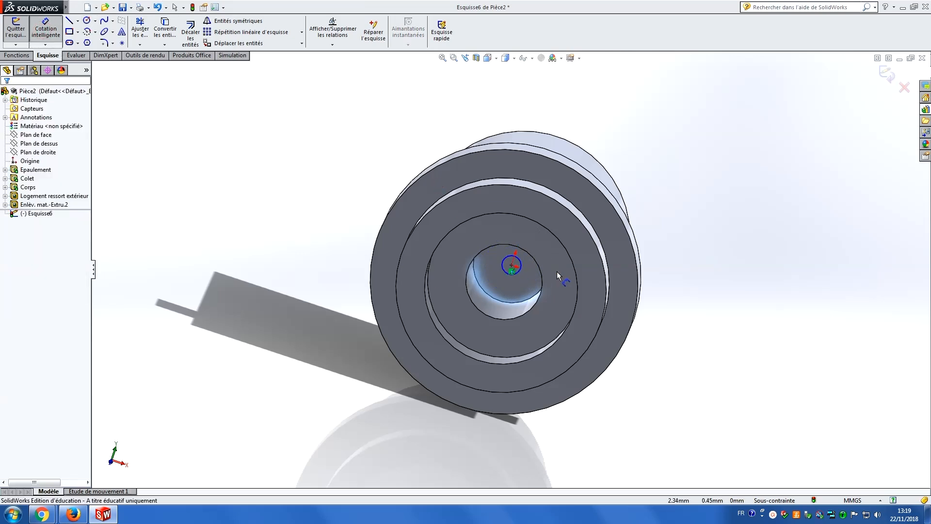
{"action": "left_click", "coordinate": [518, 271]}
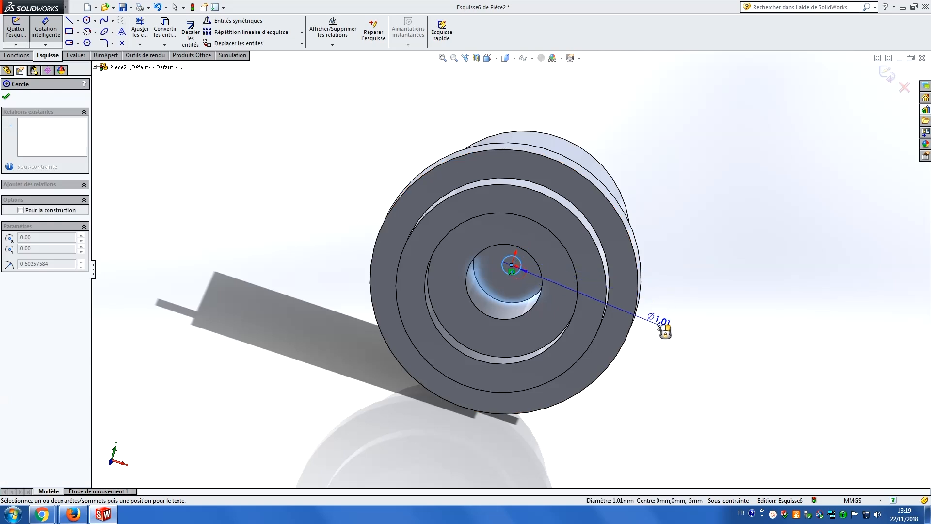
{"action": "left_click", "coordinate": [660, 322]}
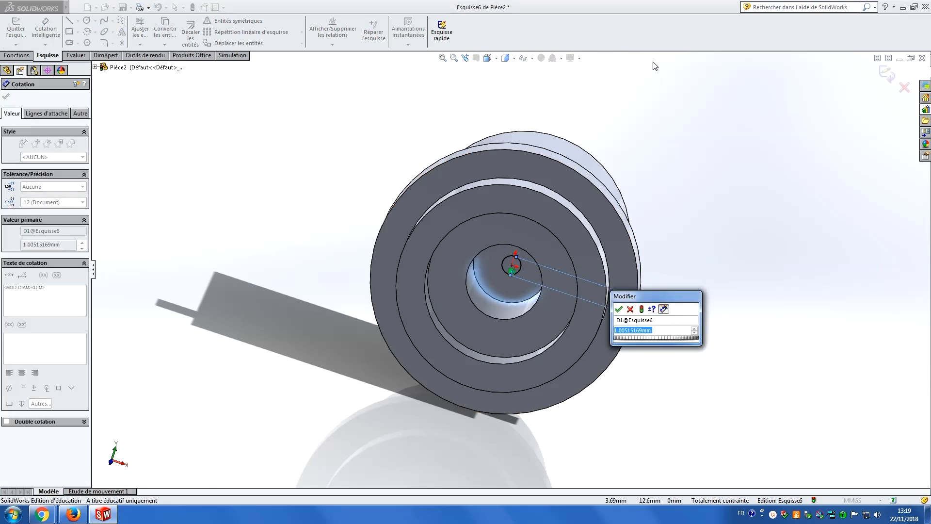
{"action": "type", "text": "9"}
{"action": "key", "text": "Return"}
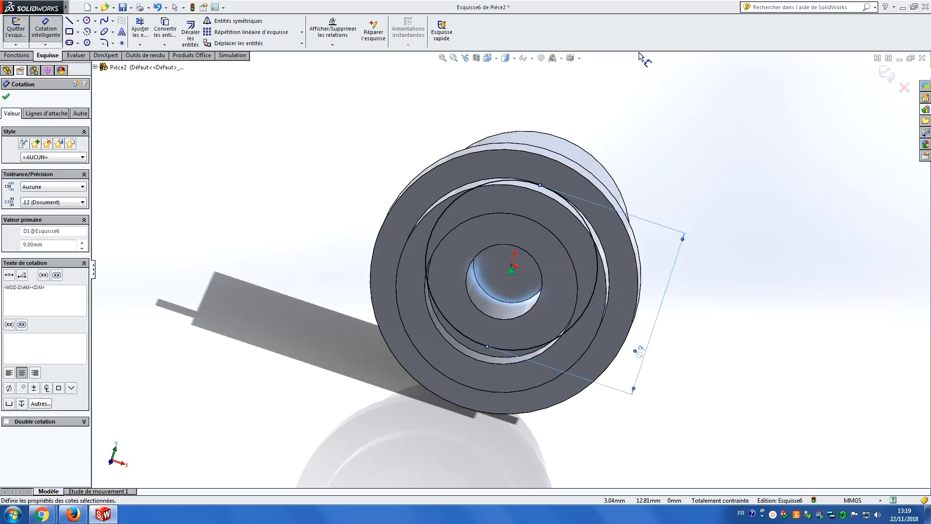
Cut the 9 mm circle 6 mm deep into the Corps with a blind extruded cut, forming an internal cavity.
{"action": "left_click", "coordinate": [496, 58]}
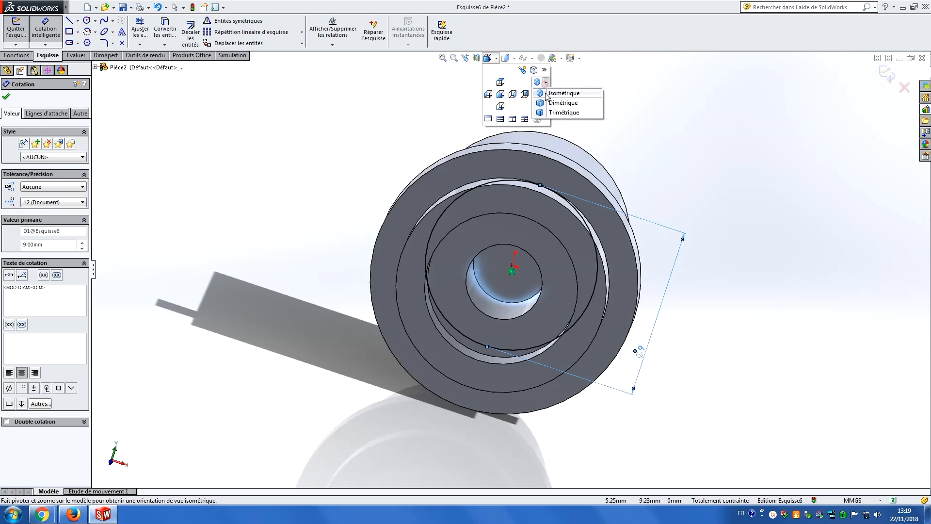
{"action": "left_click", "coordinate": [544, 92]}
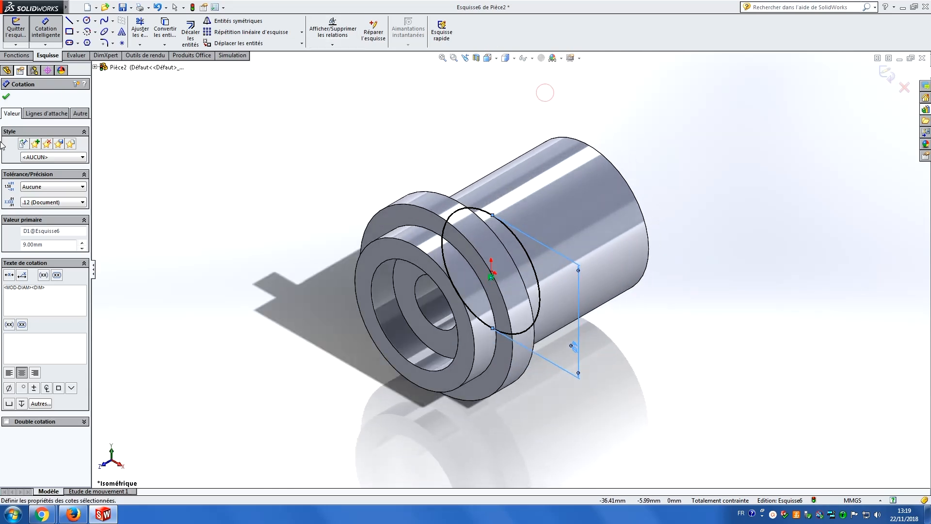
{"action": "left_click", "coordinate": [16, 55]}
{"action": "left_click", "coordinate": [173, 34]}
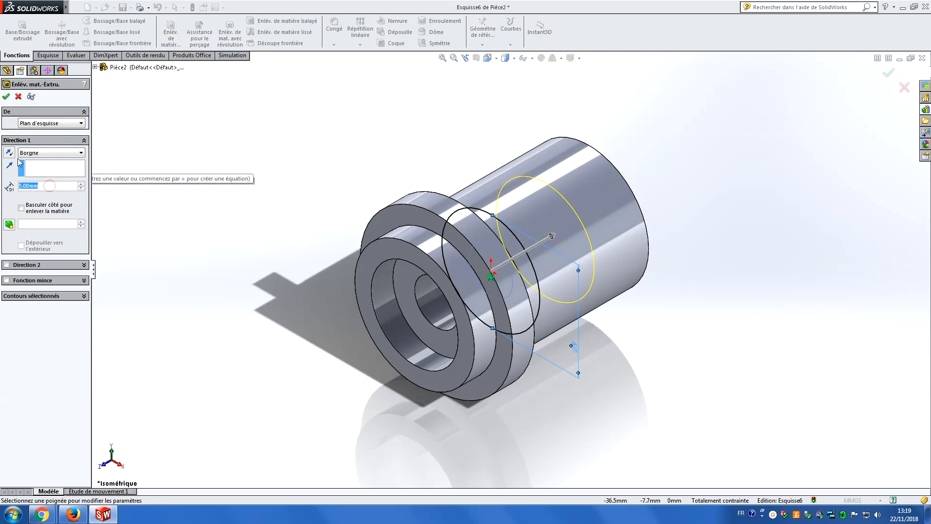
{"action": "type", "text": "6"}
{"action": "key", "text": "Return"}
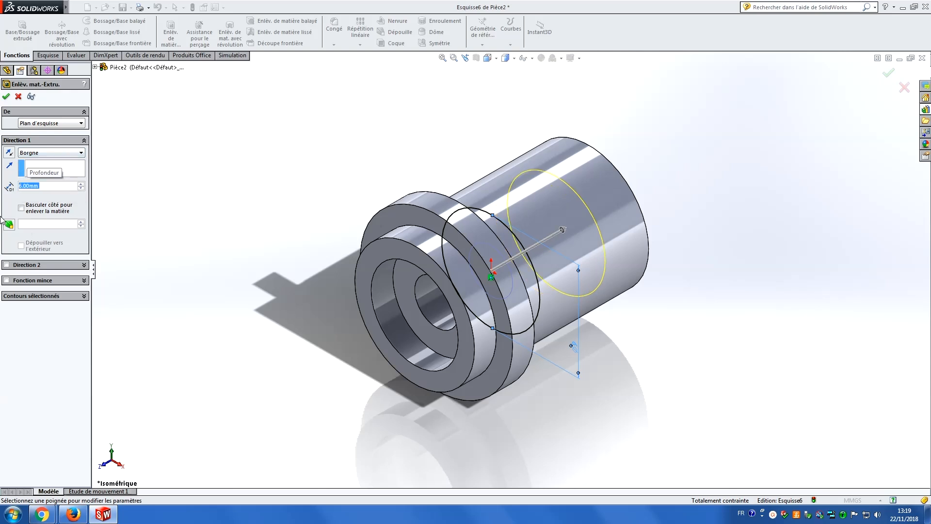
{"action": "left_click", "coordinate": [7, 97]}
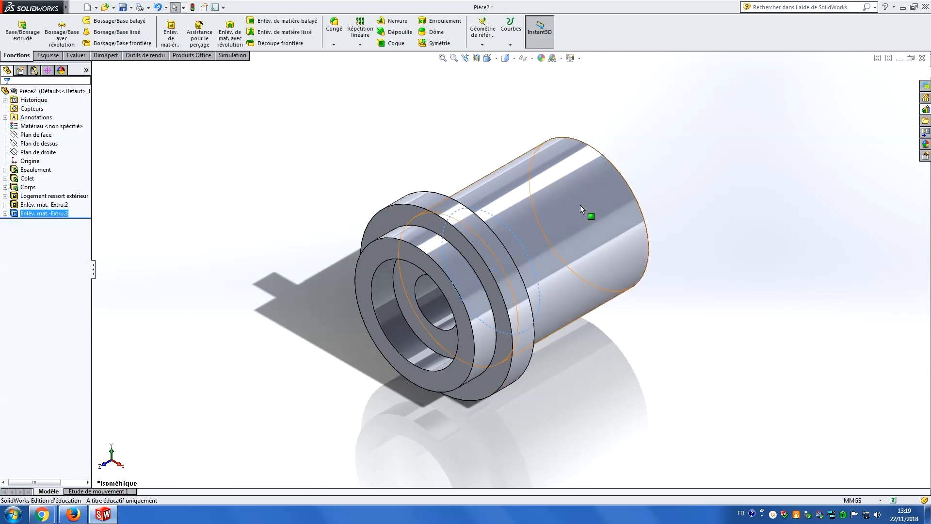
Display the part in a section view cut along the right plane (Plan de droite) with 0 mm offset.
{"action": "left_click", "coordinate": [477, 58]}
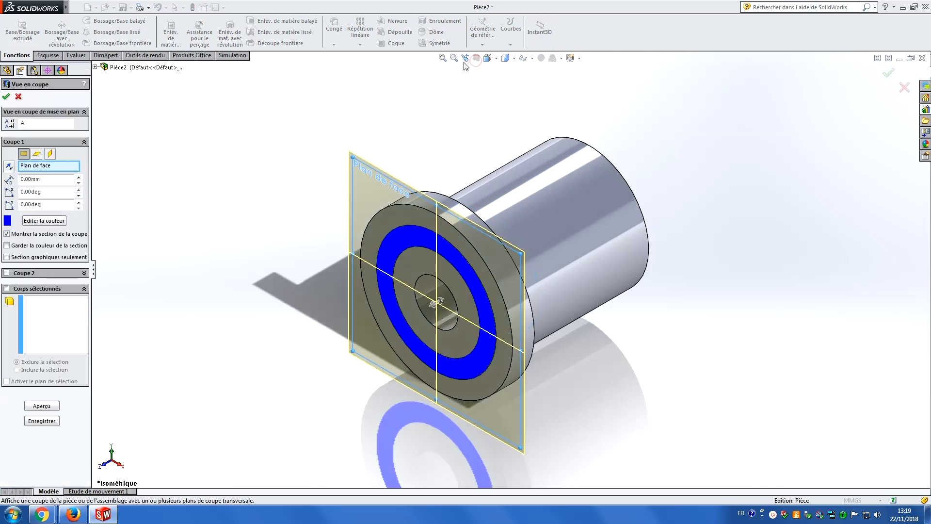
{"action": "left_click", "coordinate": [95, 67]}
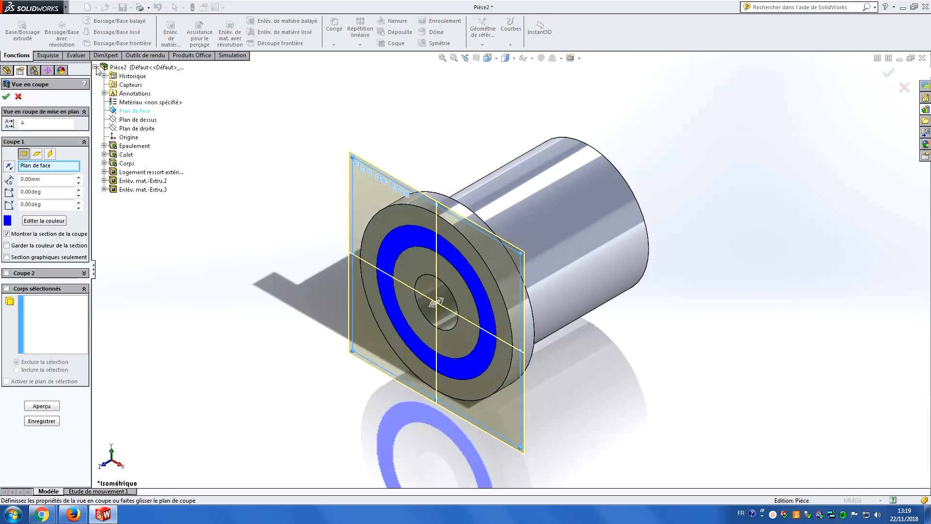
{"action": "left_click", "coordinate": [139, 129]}
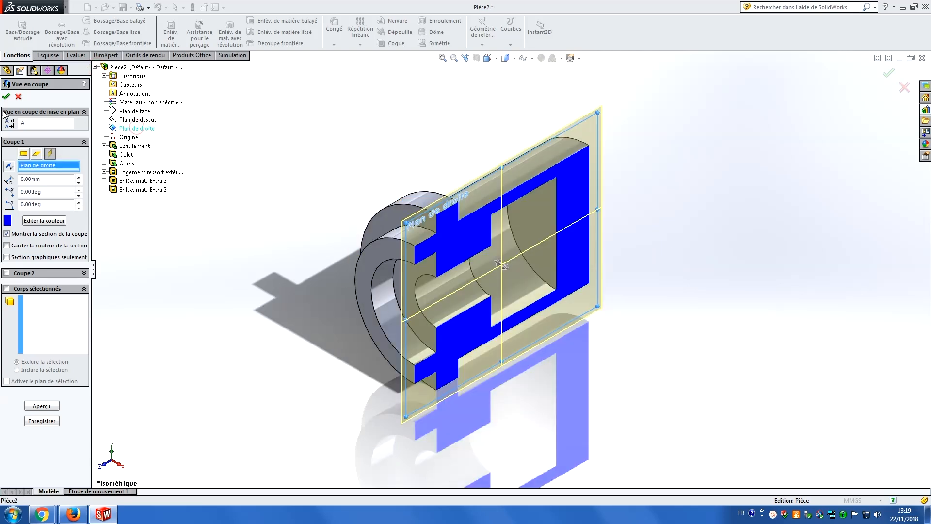
{"action": "key", "text": "Return"}
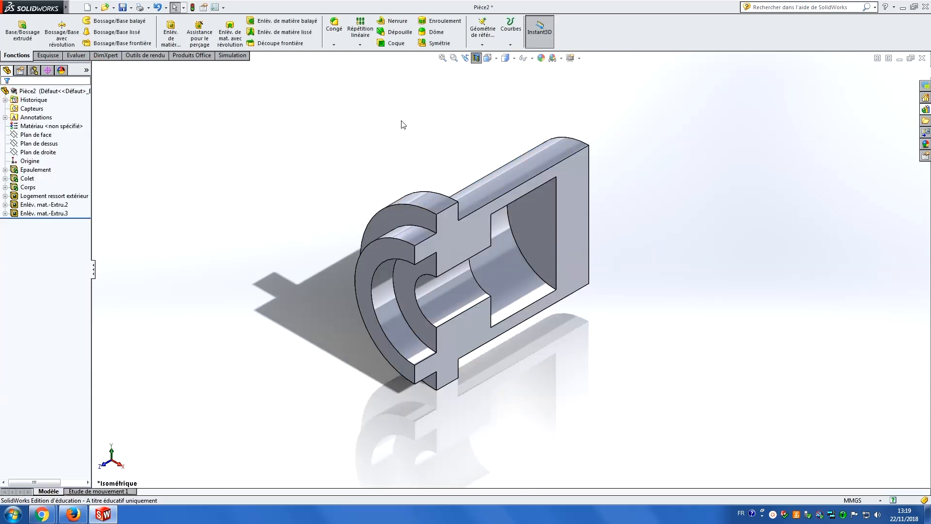
{"action": "left_click", "coordinate": [476, 58]}
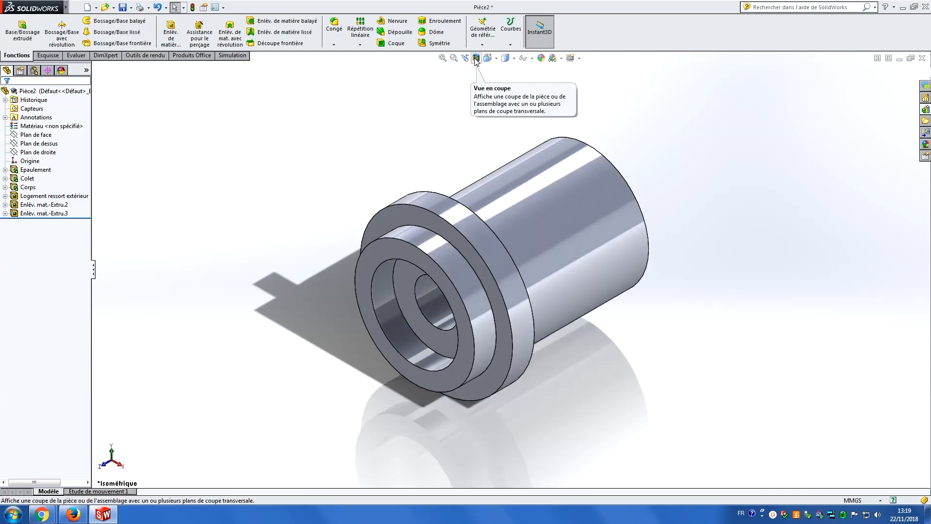
{"action": "left_click", "coordinate": [477, 58]}
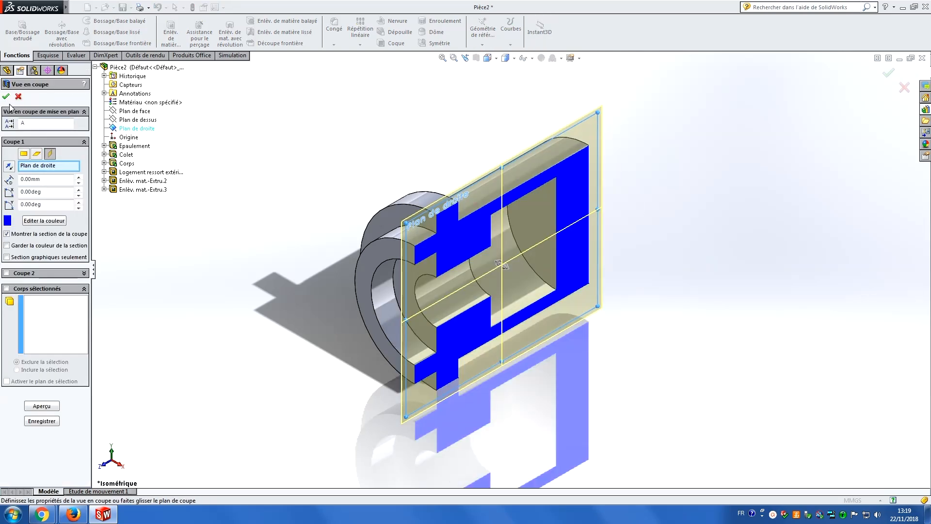
{"action": "key", "text": "Return"}
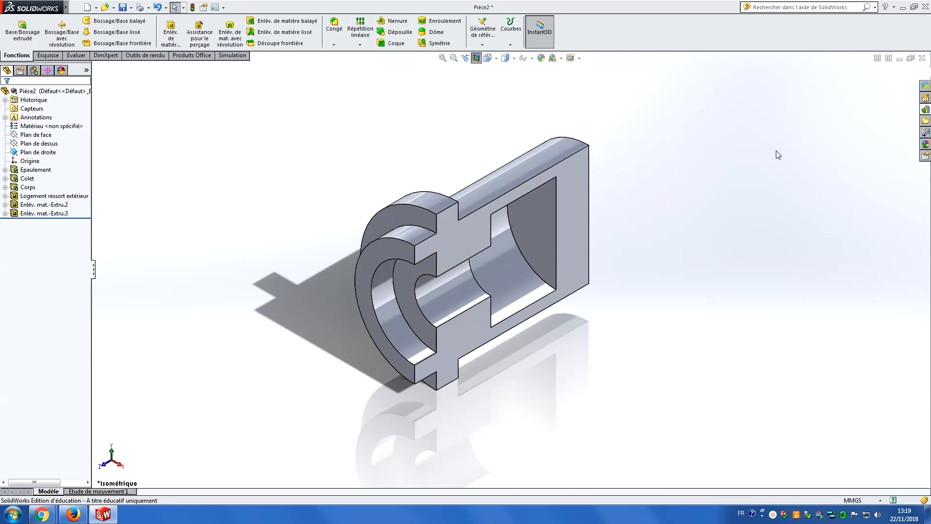
Sketch a circle with a radius of about 3.4 mm on the closed end face of the Corps, centred on the origin.
{"action": "middle_click_drag", "start_coordinate": [708, 220], "coordinate": [571, 241]}
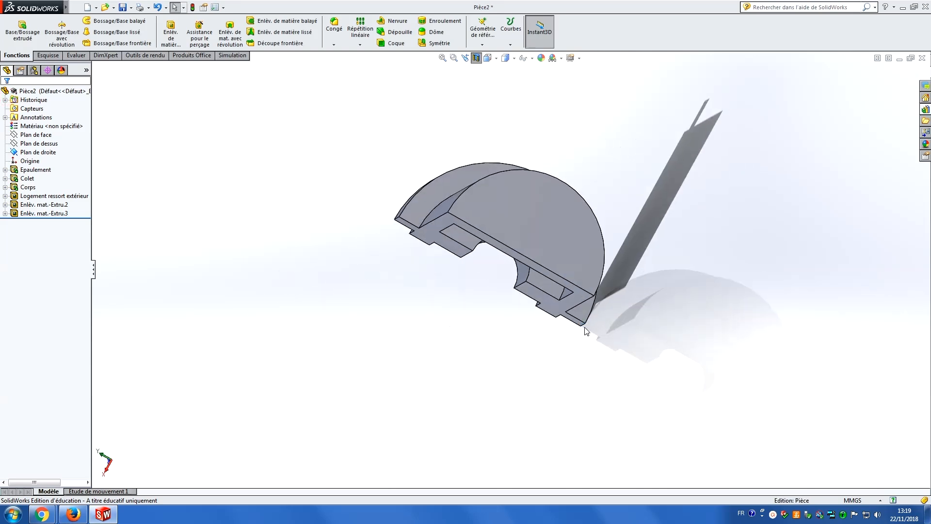
{"action": "left_click", "coordinate": [571, 240]}
{"action": "left_click", "coordinate": [48, 55]}
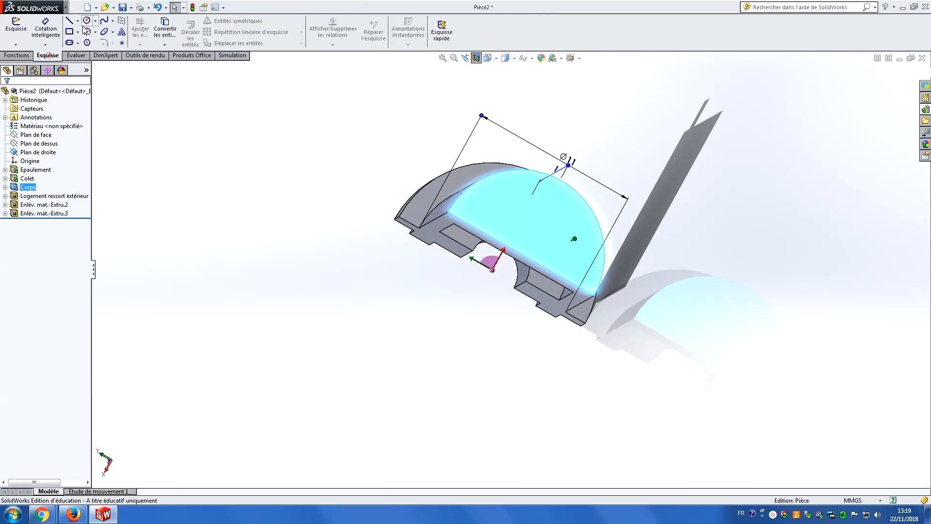
{"action": "left_click", "coordinate": [87, 20]}
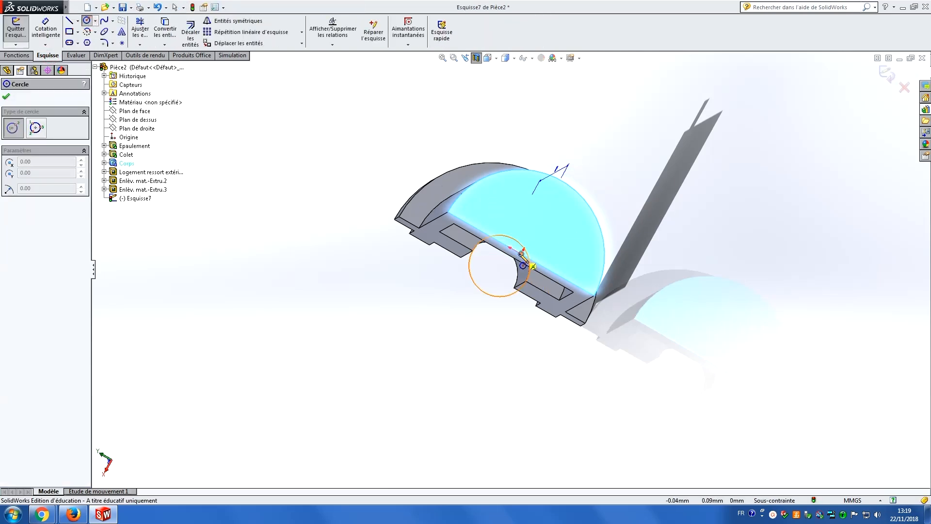
{"action": "left_click", "coordinate": [522, 252]}
{"action": "left_click", "coordinate": [531, 204]}
Dimension the diameter of the circle on the Corps end face and set it to 9 mm.
{"action": "left_click", "coordinate": [45, 29]}
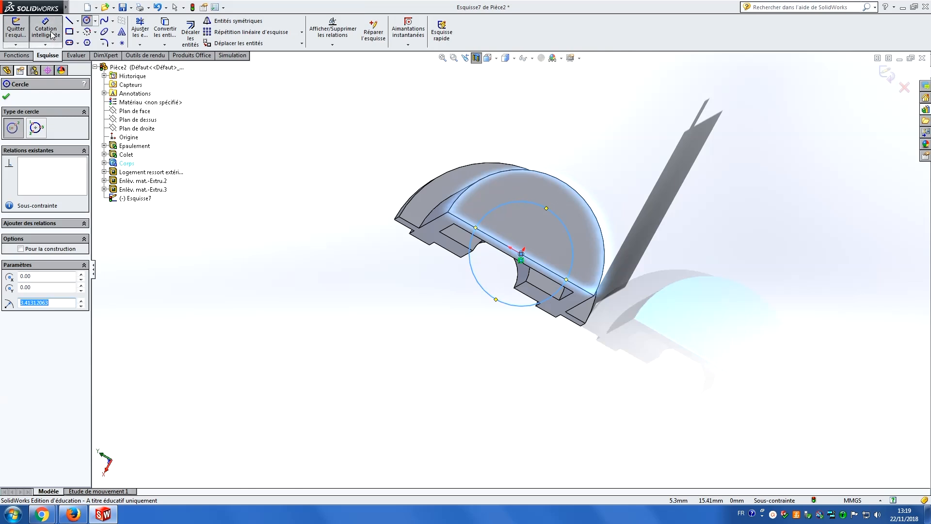
{"action": "left_click", "coordinate": [553, 216]}
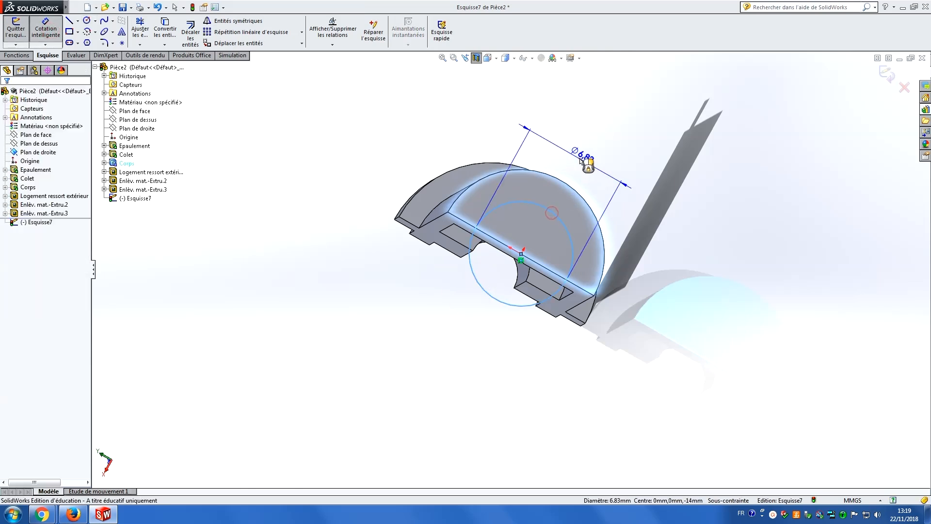
{"action": "left_click", "coordinate": [589, 154]}
{"action": "key", "text": "Return"}
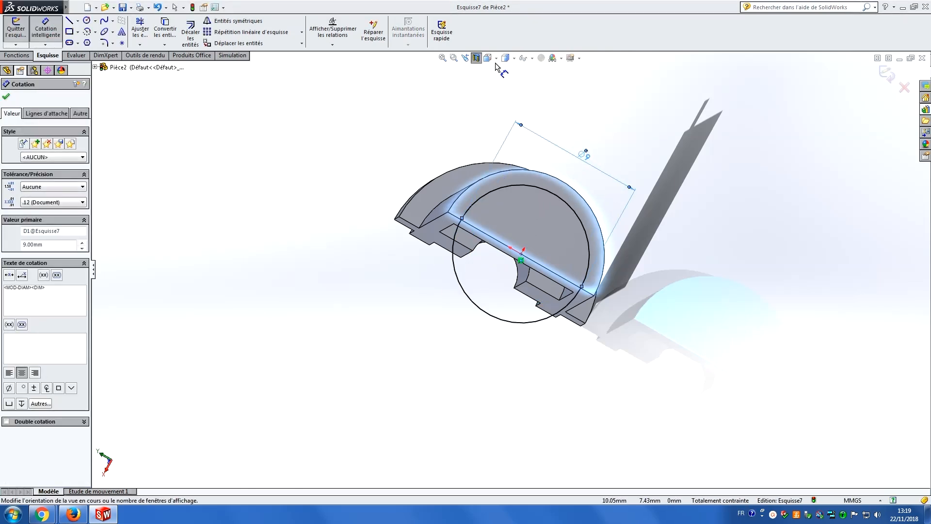
Cut the 9 mm end-face circle 2 mm deep into the Corps with a blind extruded cut.
{"action": "left_click", "coordinate": [487, 58]}
{"action": "left_click", "coordinate": [545, 82]}
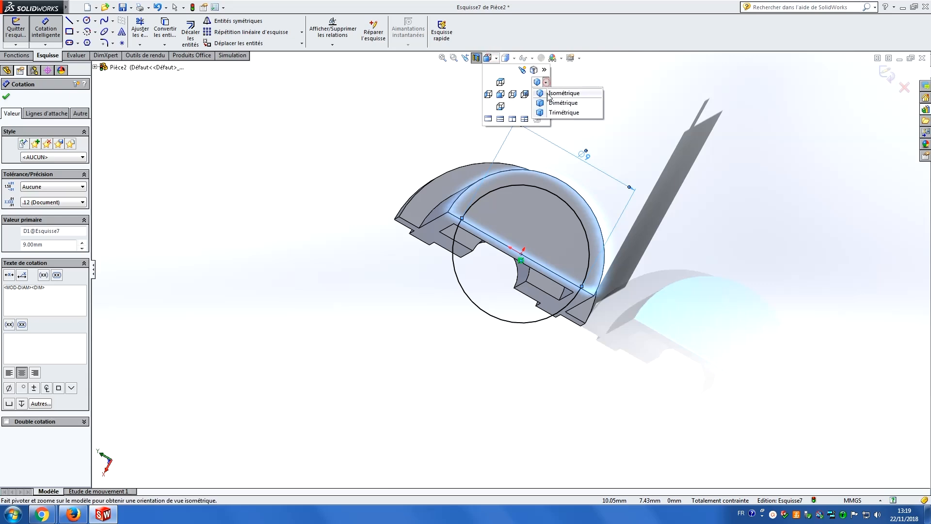
{"action": "left_click", "coordinate": [563, 92]}
{"action": "left_click", "coordinate": [17, 55]}
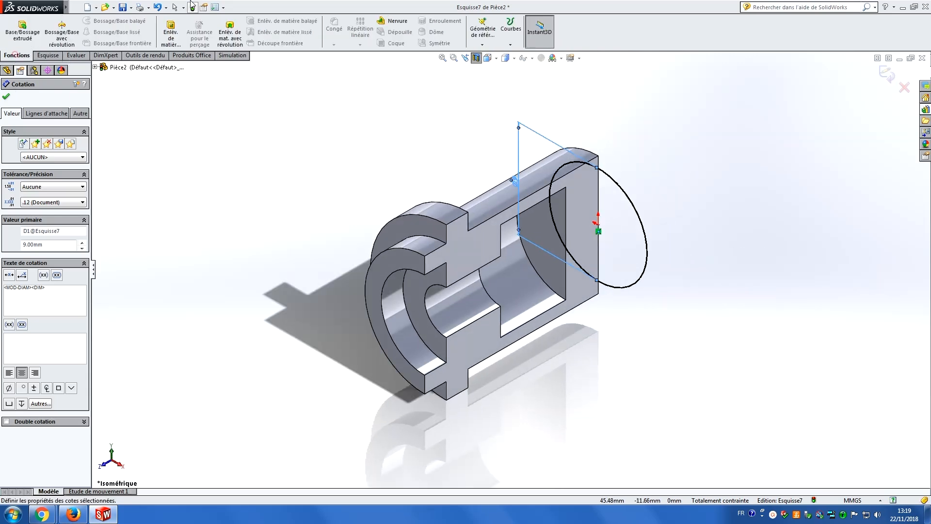
{"action": "left_click", "coordinate": [171, 33]}
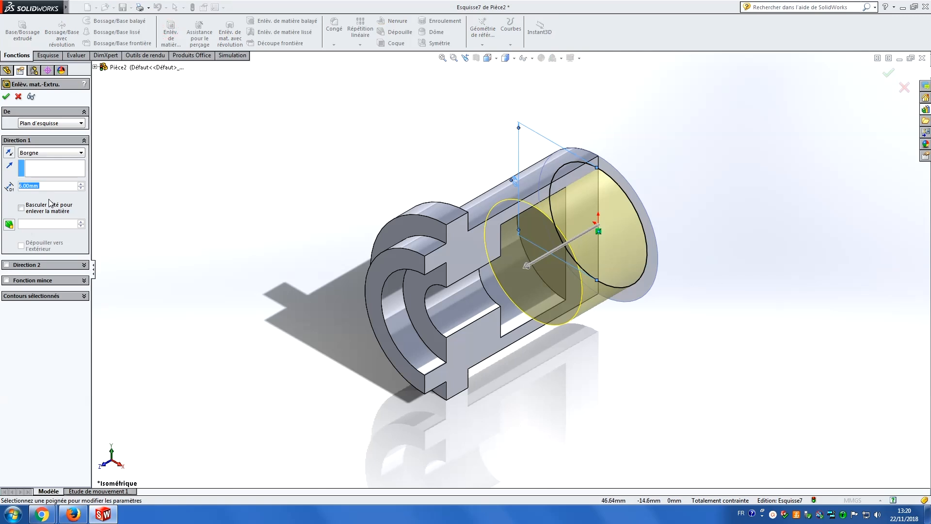
{"action": "type", "text": "2"}
{"action": "key", "text": "Return"}
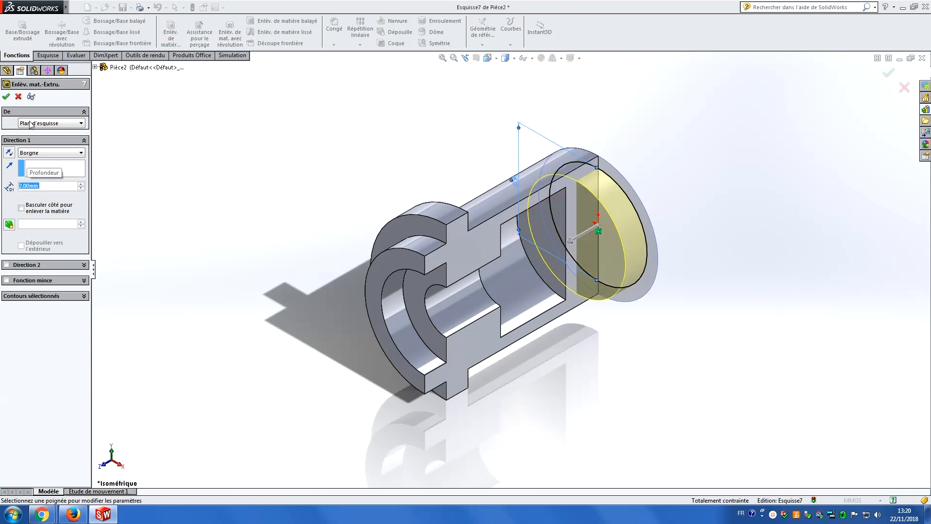
{"action": "left_click", "coordinate": [7, 97]}
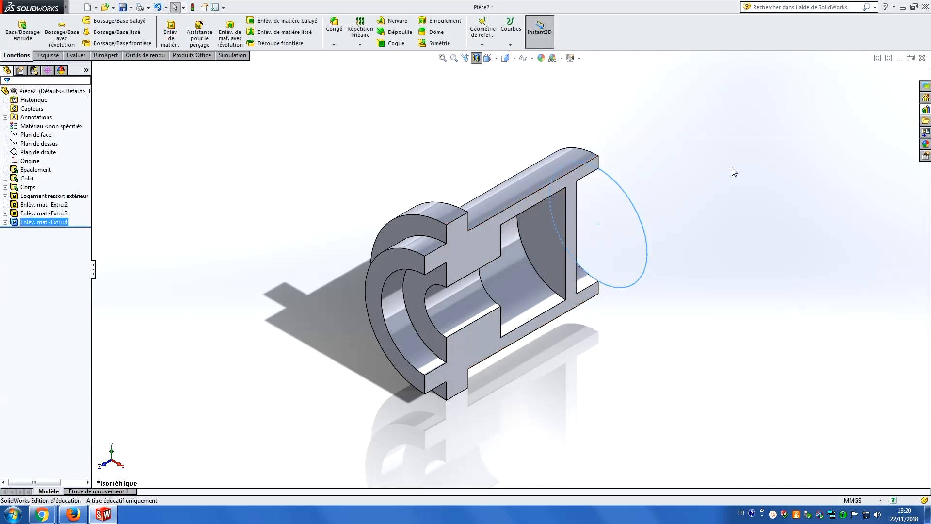
Sketch a circle about 7 mm in diameter on the floor of the 2 mm deep end recess, centred on the origin.
{"action": "middle_click_drag", "start_coordinate": [740, 193], "coordinate": [624, 196]}
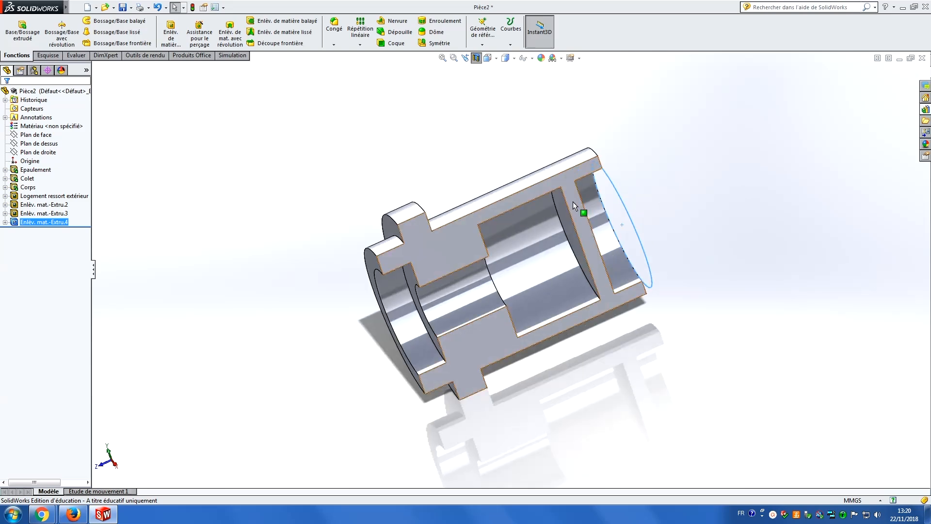
{"action": "key", "text": "Left"}
{"action": "key", "text": "Left"}
{"action": "key", "text": "Left"}
{"action": "key", "text": "Left"}
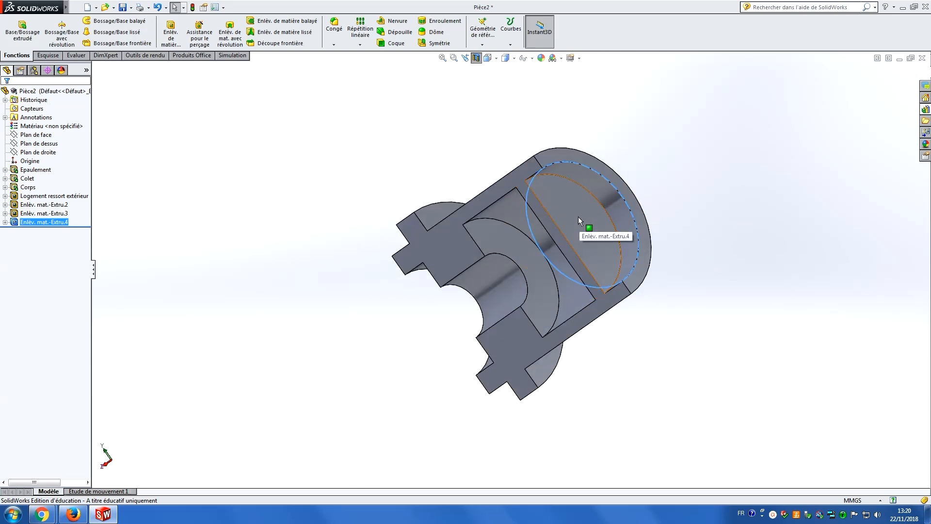
{"action": "left_click", "coordinate": [569, 210]}
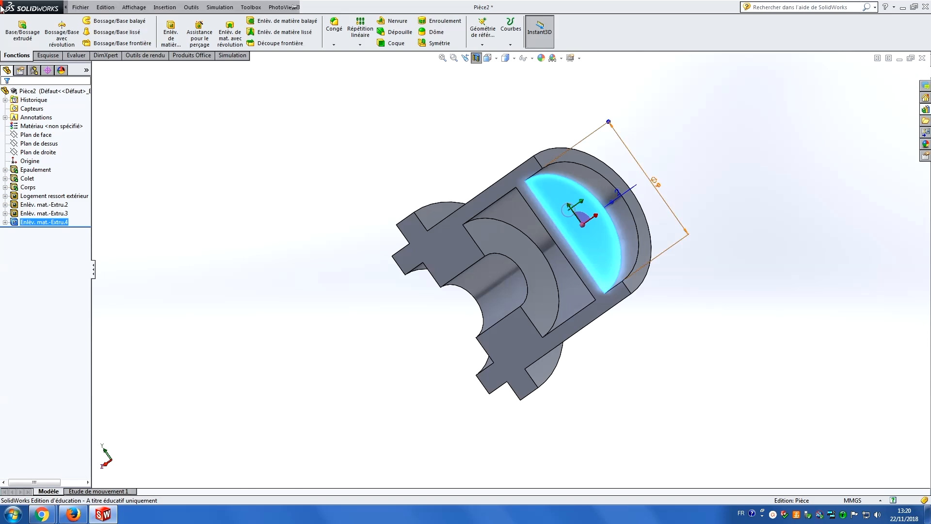
{"action": "left_click", "coordinate": [47, 55]}
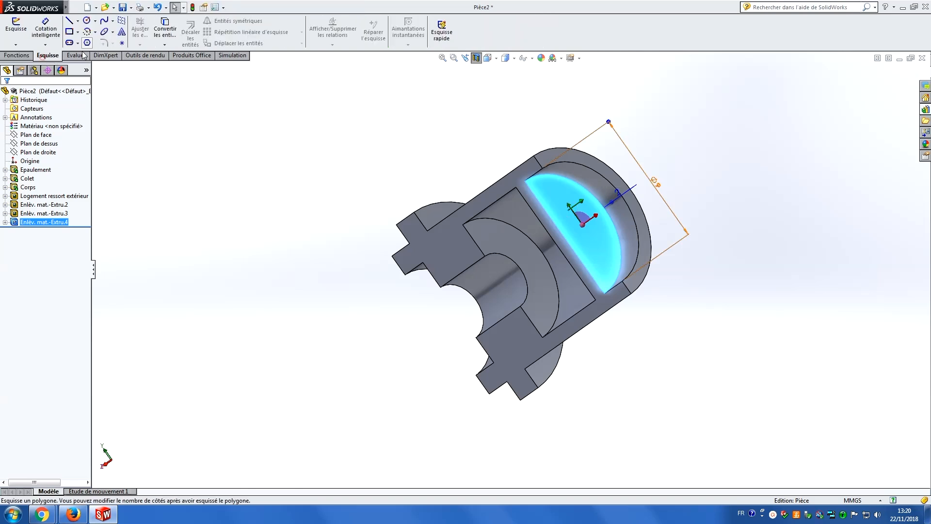
{"action": "left_click", "coordinate": [86, 20]}
{"action": "left_click", "coordinate": [565, 237]}
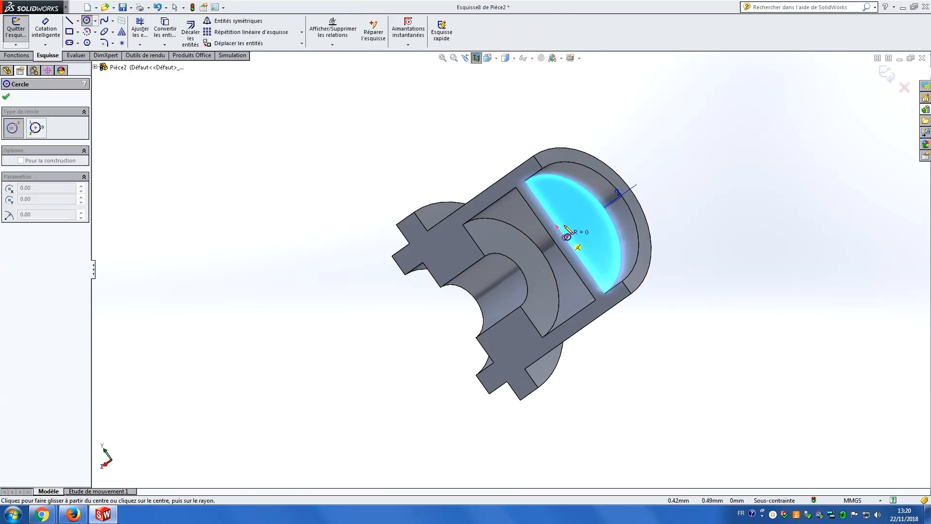
{"action": "left_click", "coordinate": [567, 193]}
Dimension the diameter of the circle on the recess floor and set it to 10 mm.
{"action": "left_click", "coordinate": [45, 28]}
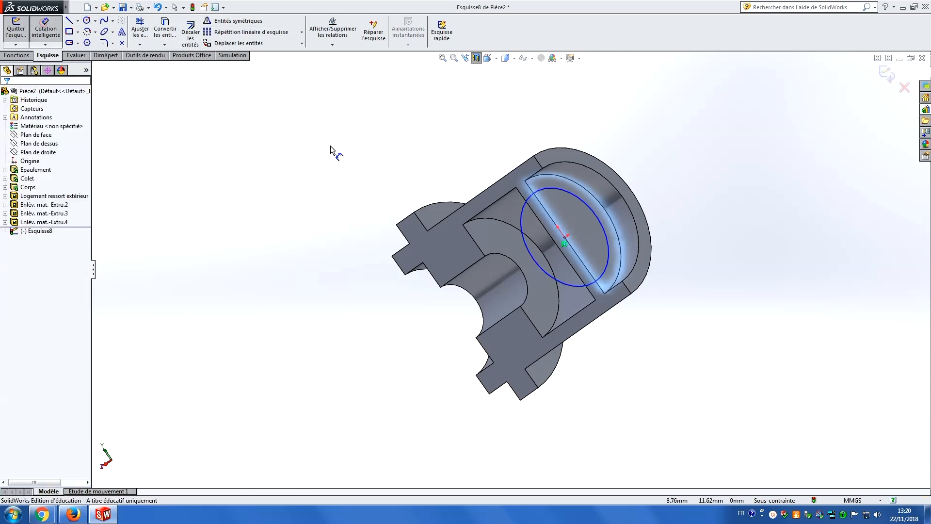
{"action": "left_click", "coordinate": [601, 224]}
{"action": "left_click", "coordinate": [647, 168]}
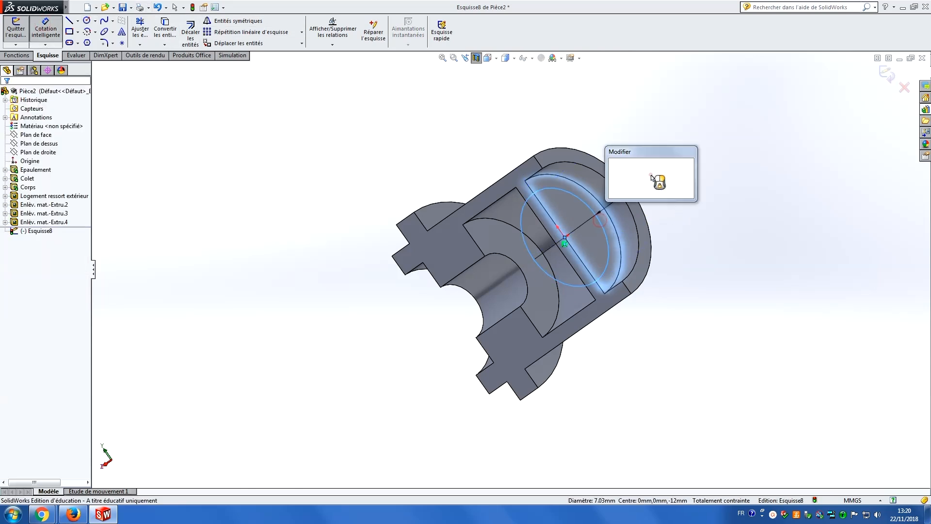
{"action": "key", "text": "Return"}
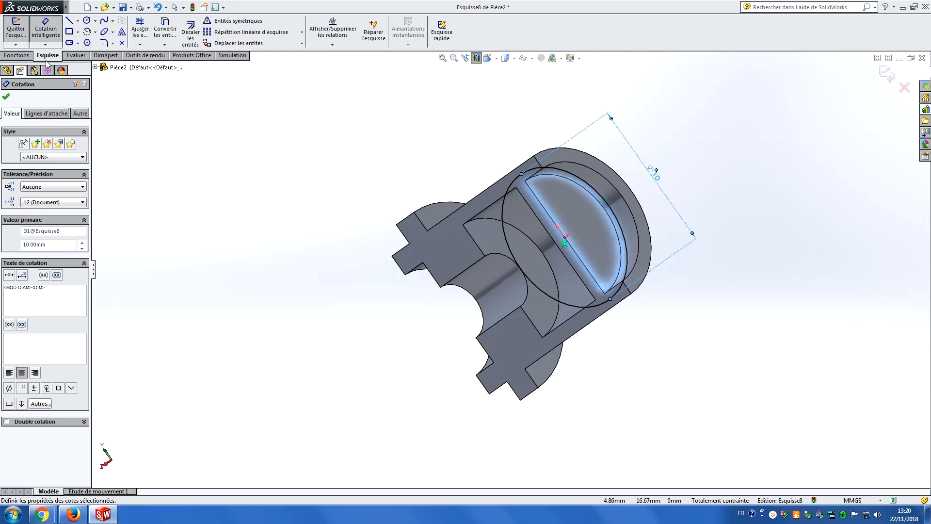
Cut the 10 mm circle 1 mm deep from the recess floor with a blind extruded cut.
{"action": "left_click", "coordinate": [19, 55]}
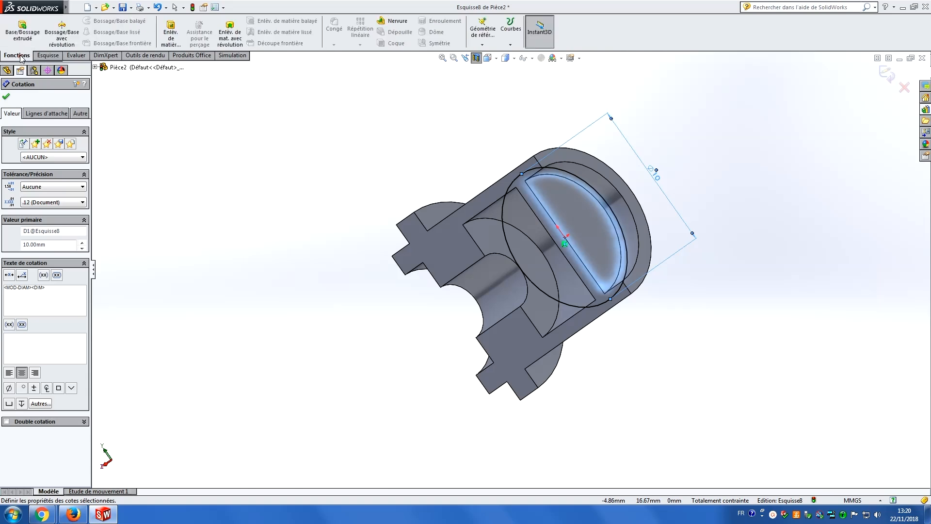
{"action": "left_click", "coordinate": [170, 31]}
{"action": "type", "text": "1"}
{"action": "key", "text": "Return"}
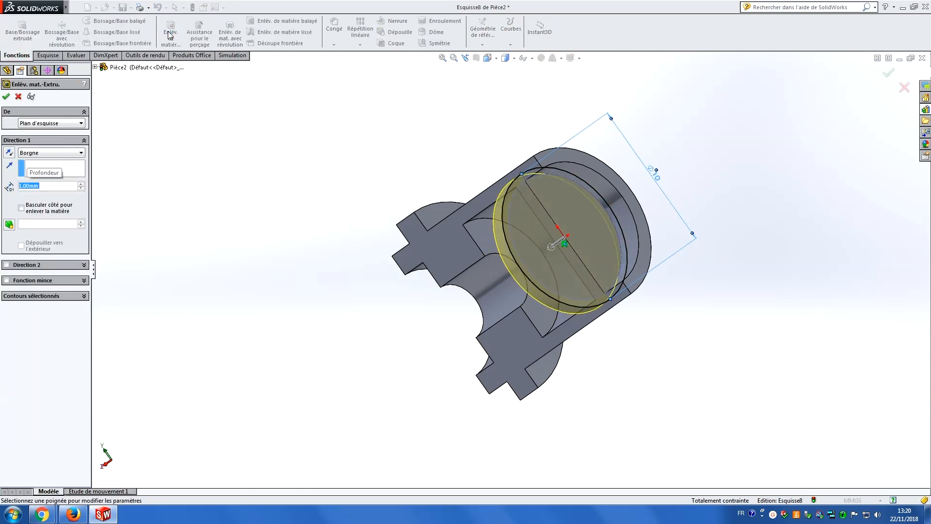
{"action": "left_click", "coordinate": [6, 97]}
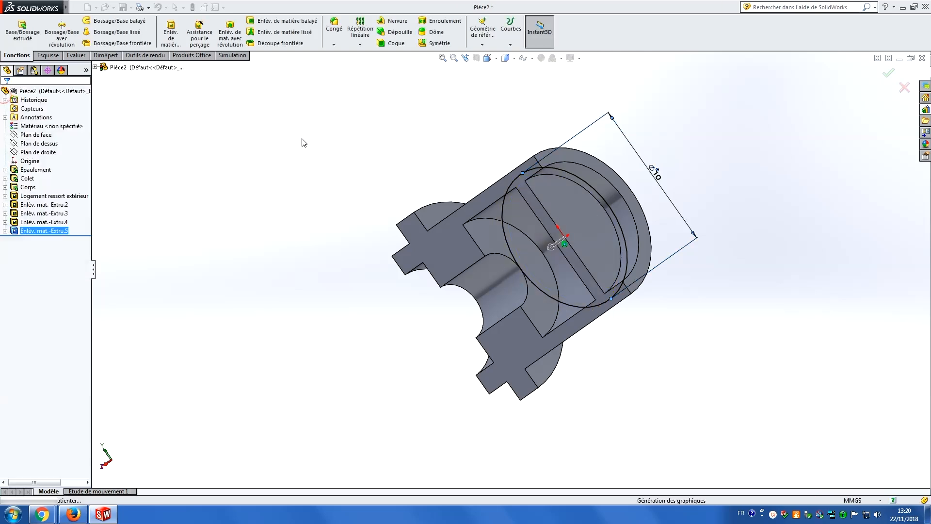
Show the part in isometric view and rename the cut feature Enlèv. mat.-Extru.2 as "Perçage bille".
{"action": "left_click", "coordinate": [504, 58]}
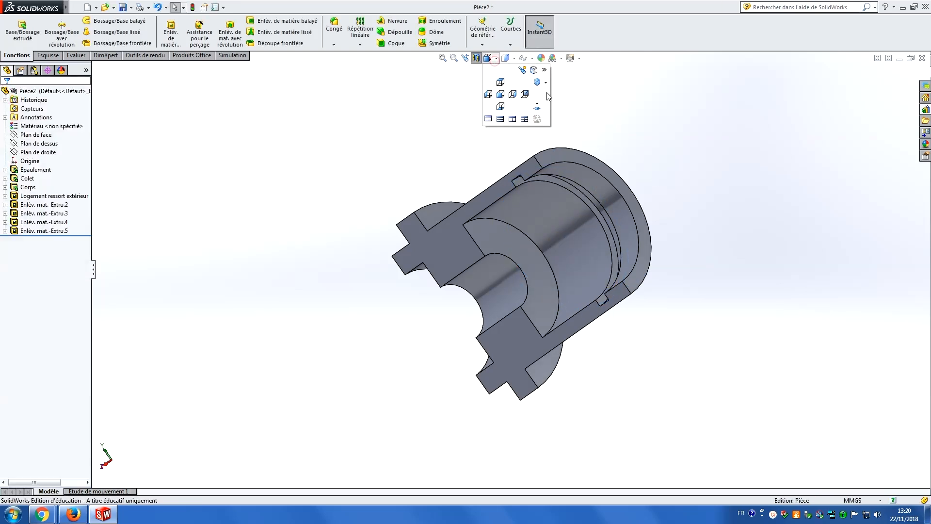
{"action": "left_click", "coordinate": [544, 82]}
{"action": "left_click", "coordinate": [552, 93]}
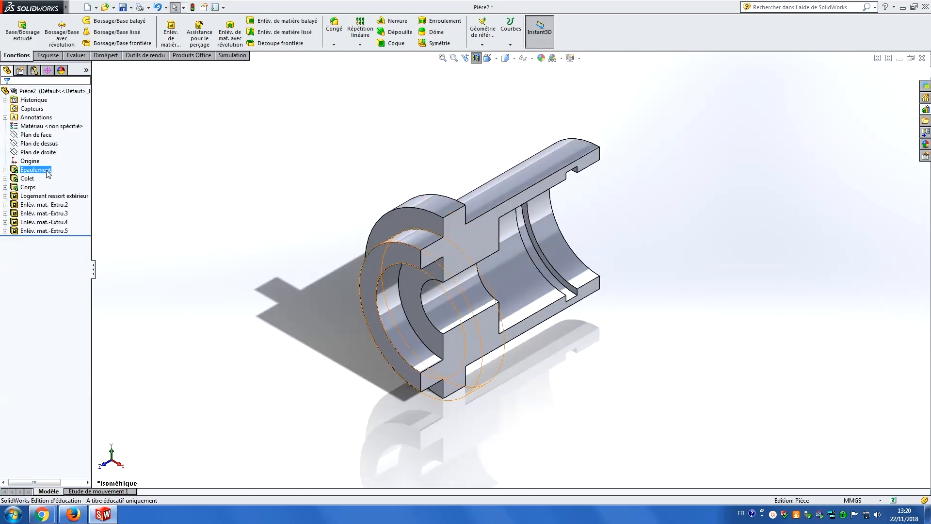
{"action": "left_click", "coordinate": [48, 205]}
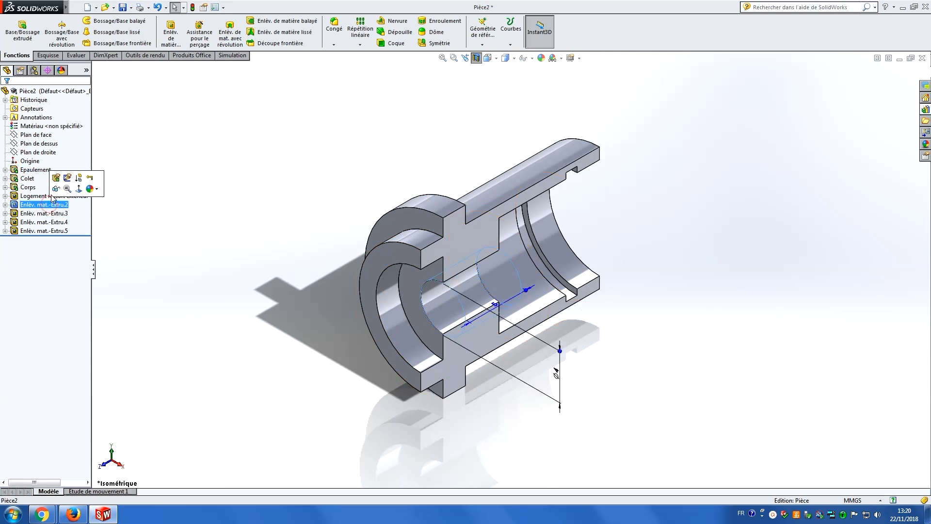
{"action": "key", "text": "Escape"}
{"action": "key", "text": "r"}
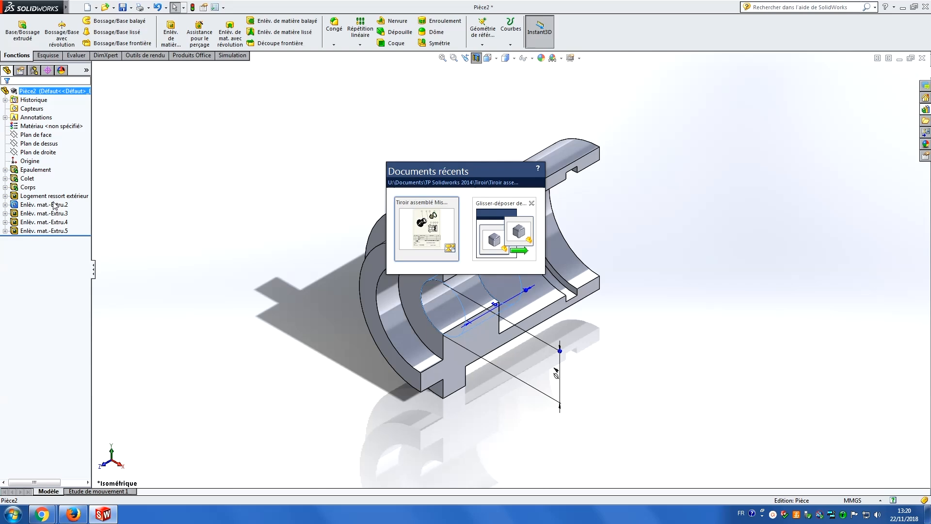
{"action": "left_click", "coordinate": [54, 204]}
{"action": "left_click", "coordinate": [57, 205]}
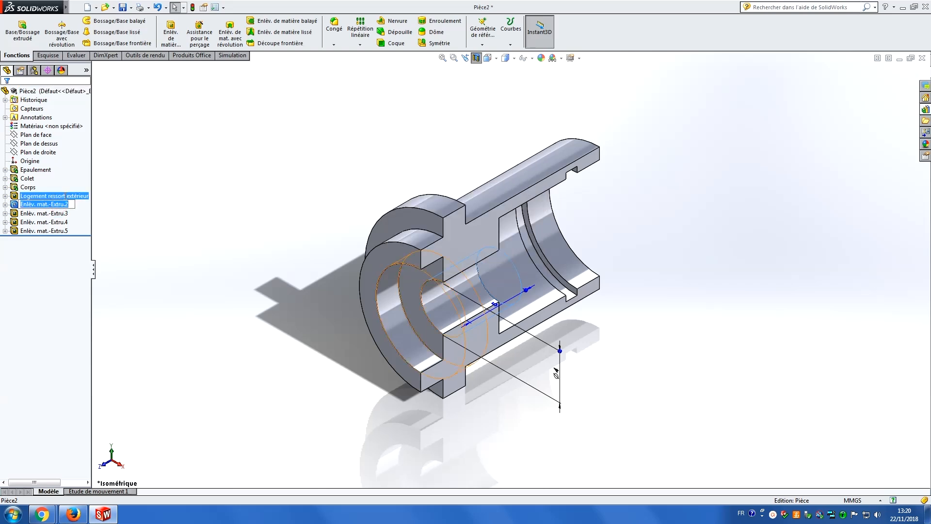
{"action": "type", "text": "Perç"}
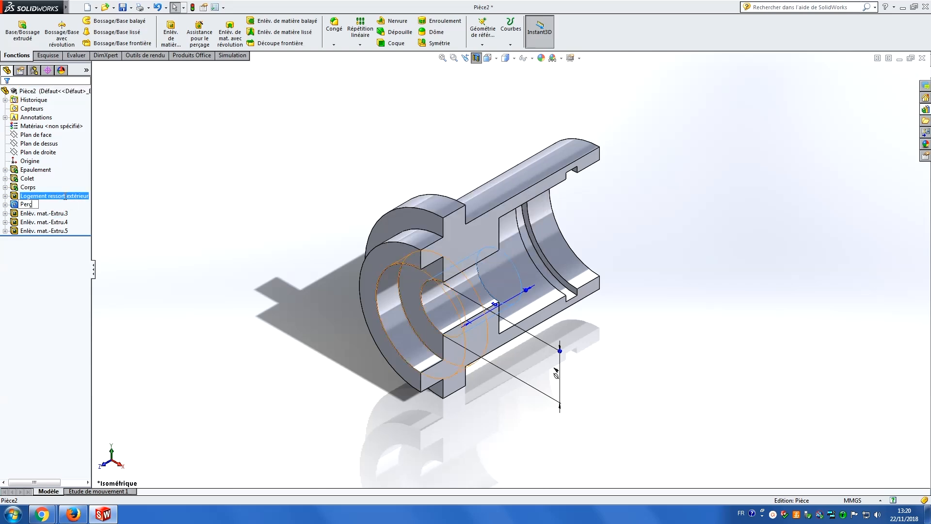
{"action": "type", "text": "age bille"}
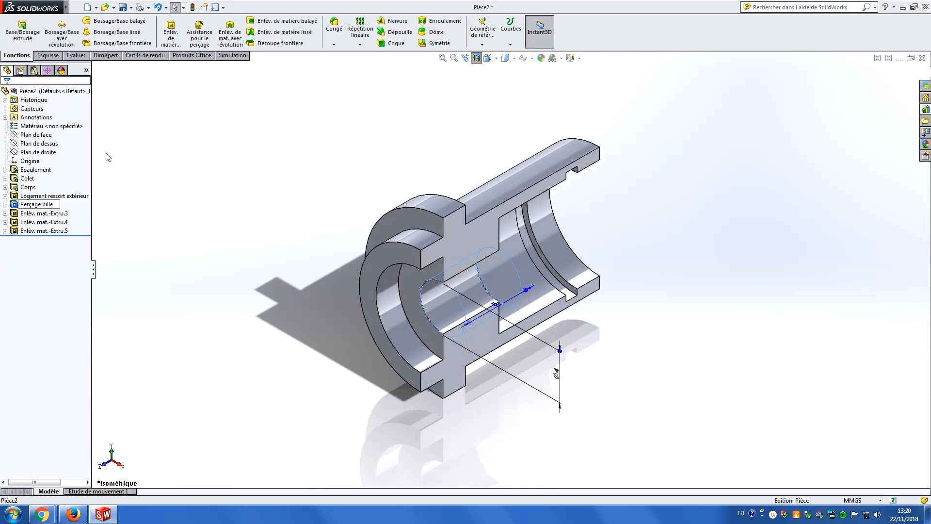
Rename the cut feature Enlèv. mat.-Extru.3 as "Logement ressort intérieur", reusing the name of the Logement ressort extérieur feature.
{"action": "left_click", "coordinate": [48, 214]}
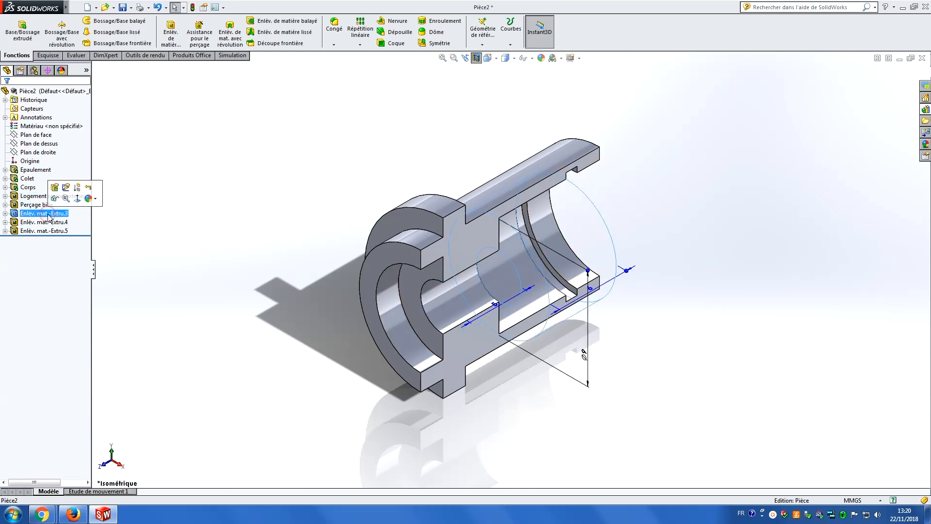
{"action": "left_click", "coordinate": [48, 214]}
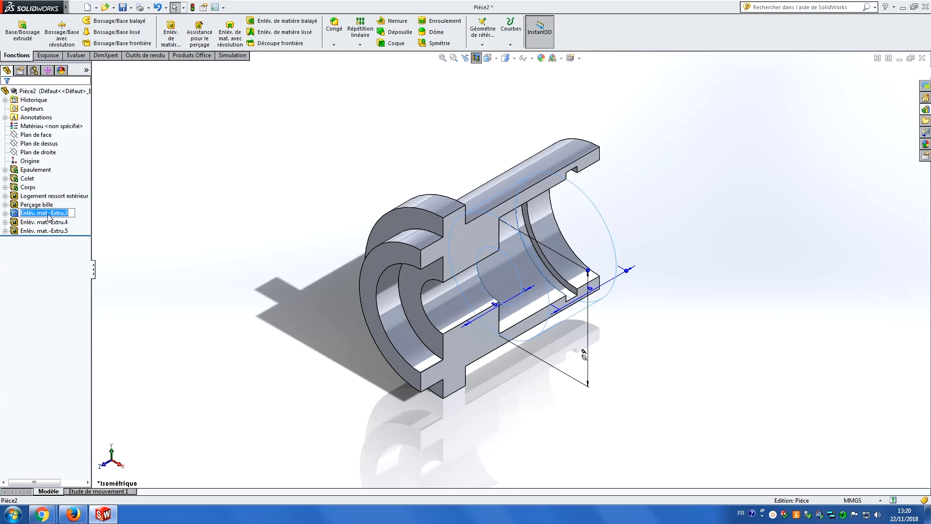
{"action": "left_click", "coordinate": [54, 198]}
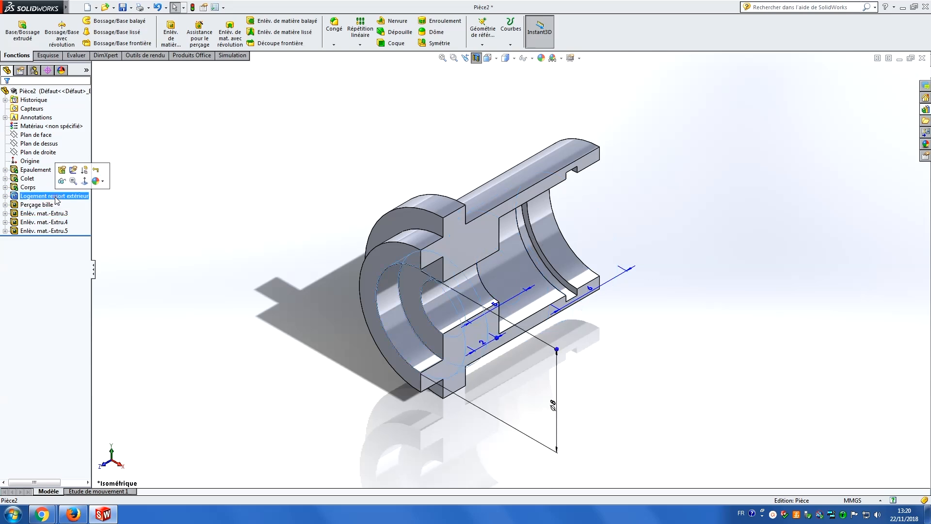
{"action": "left_click", "coordinate": [57, 198]}
{"action": "key", "text": "ctrl+c"}
{"action": "left_click", "coordinate": [44, 214]}
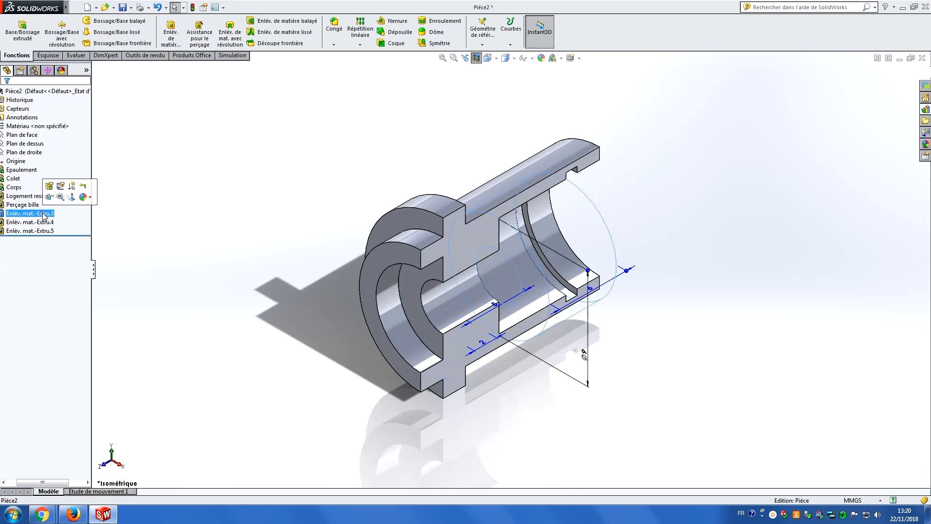
{"action": "left_click", "coordinate": [44, 215]}
{"action": "key", "text": "ctrl+v"}
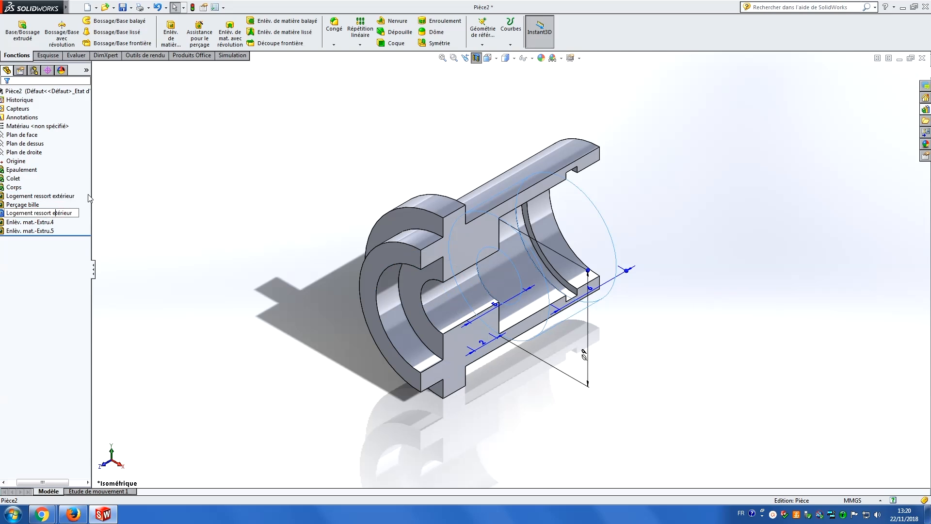
{"action": "left_click", "coordinate": [55, 298]}
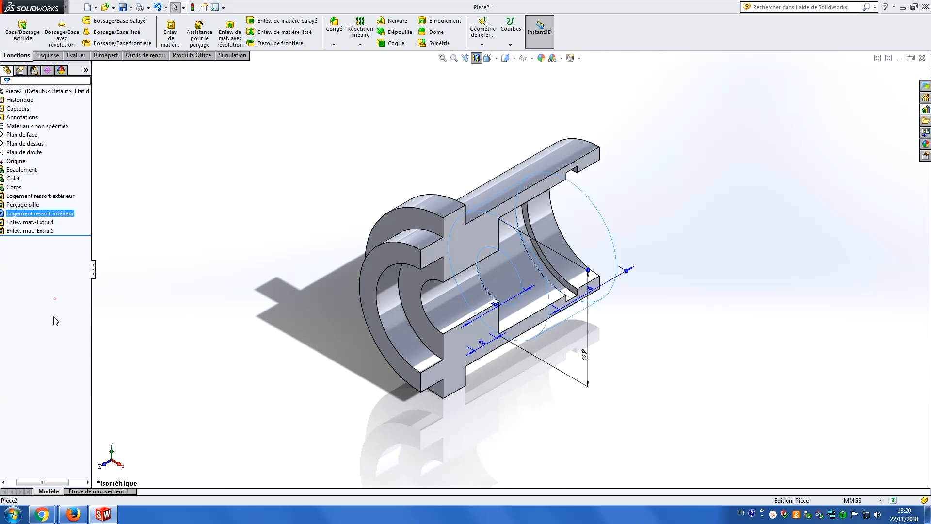
Rename the cut feature Enlèv. mat.-Extru.4 as "Alésage arrière".
{"action": "left_click_drag", "start_coordinate": [30, 481], "coordinate": [9, 481]}
{"action": "right_click", "coordinate": [52, 126]}
{"action": "left_click", "coordinate": [56, 222]}
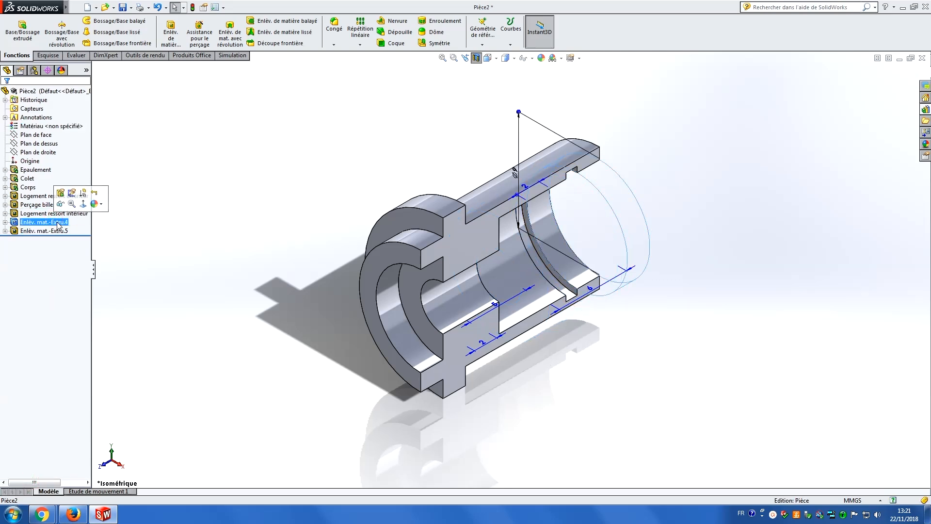
{"action": "left_click", "coordinate": [57, 222]}
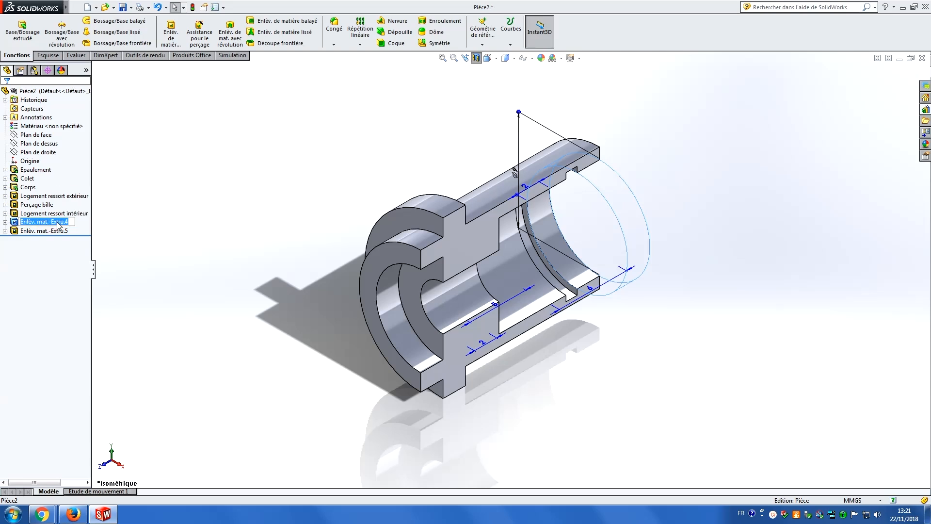
{"action": "type", "text": "Alésage arrière"}
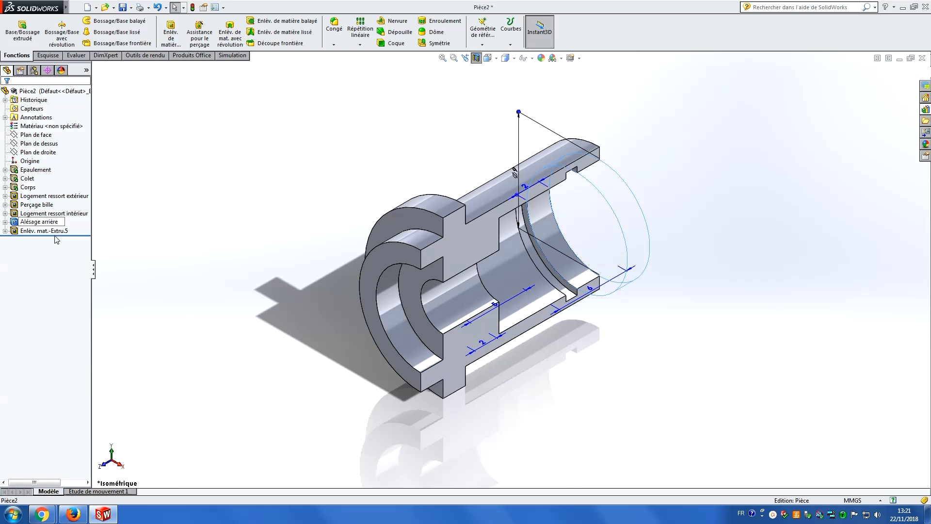
Rename the cut feature Enlèv. mat.-Extru.5 as "Gorge anneau élastique".
{"action": "left_click", "coordinate": [56, 232]}
{"action": "left_click", "coordinate": [60, 231]}
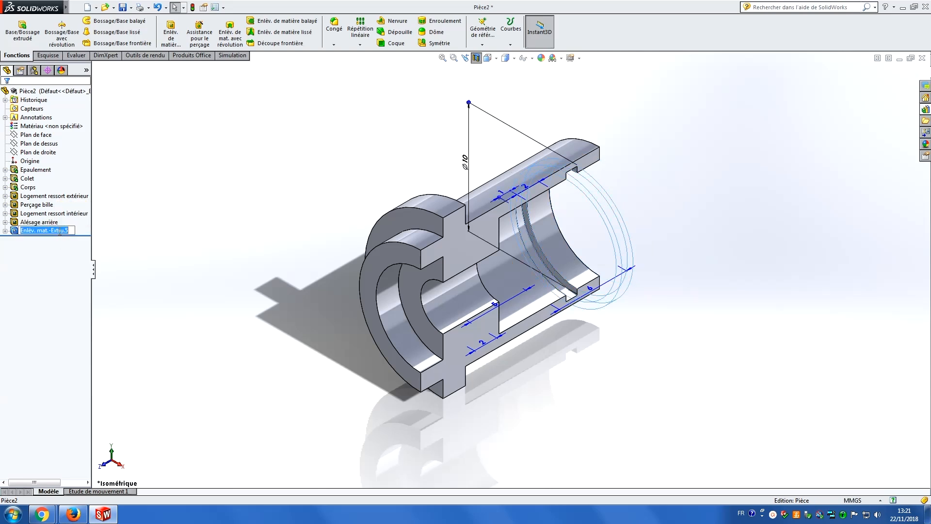
{"action": "type", "text": "Gorge anneau élas"}
{"action": "type", "text": "tiq"}
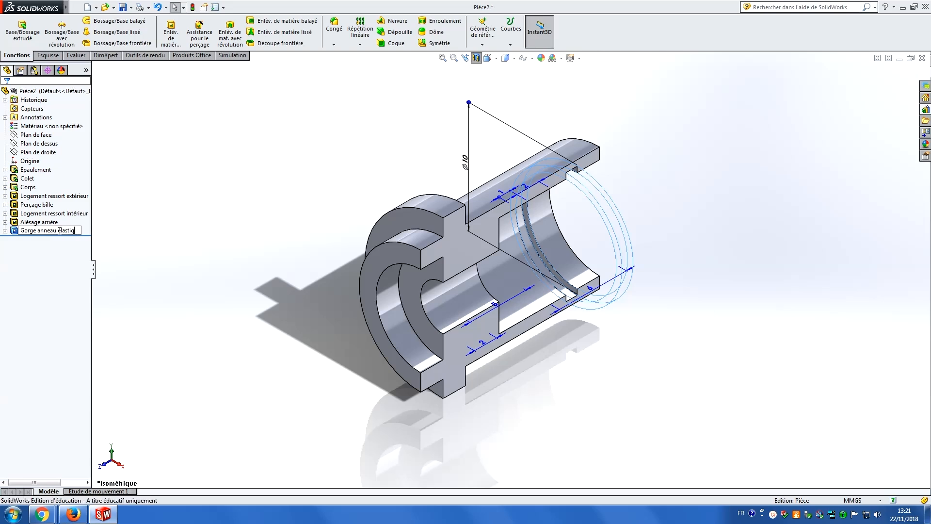
{"action": "type", "text": "ue"}
{"action": "left_click", "coordinate": [184, 171]}
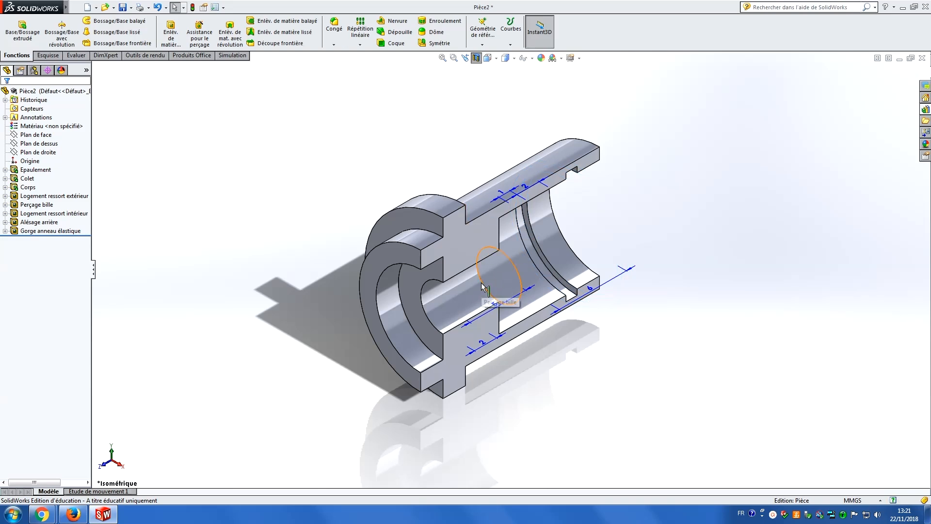
Chamfer the inner circular edge of the ball bore with a 0.5 mm distance and a 60° angle, and turn off the section view.
{"action": "left_click", "coordinate": [483, 286]}
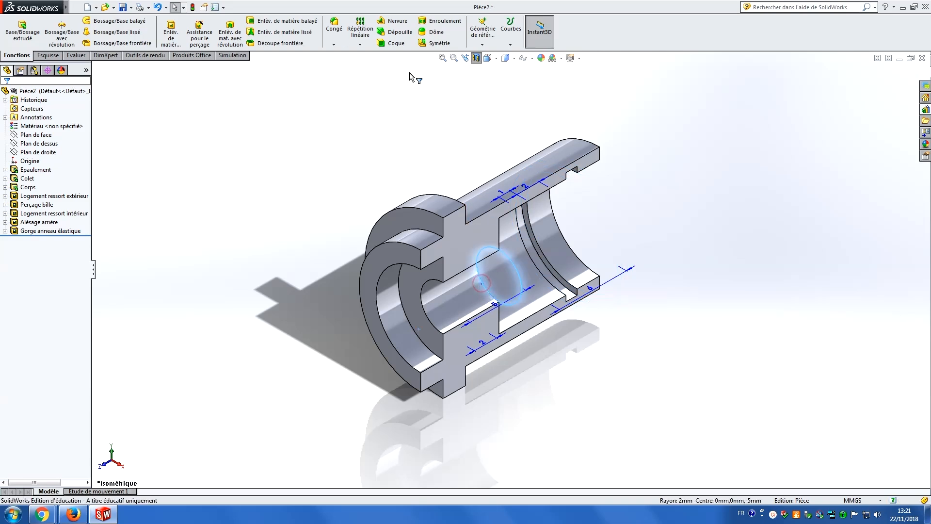
{"action": "left_click", "coordinate": [336, 46]}
{"action": "left_click", "coordinate": [341, 62]}
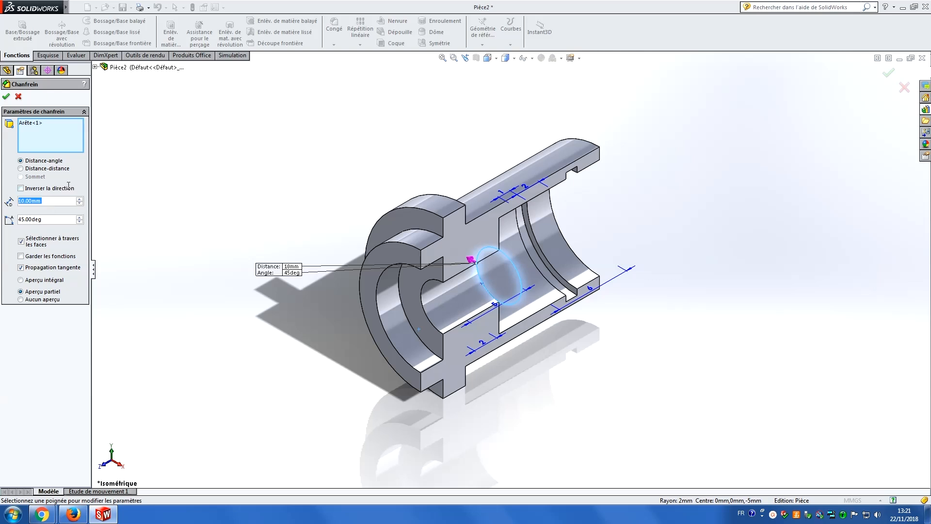
{"action": "type", "text": "0.5"}
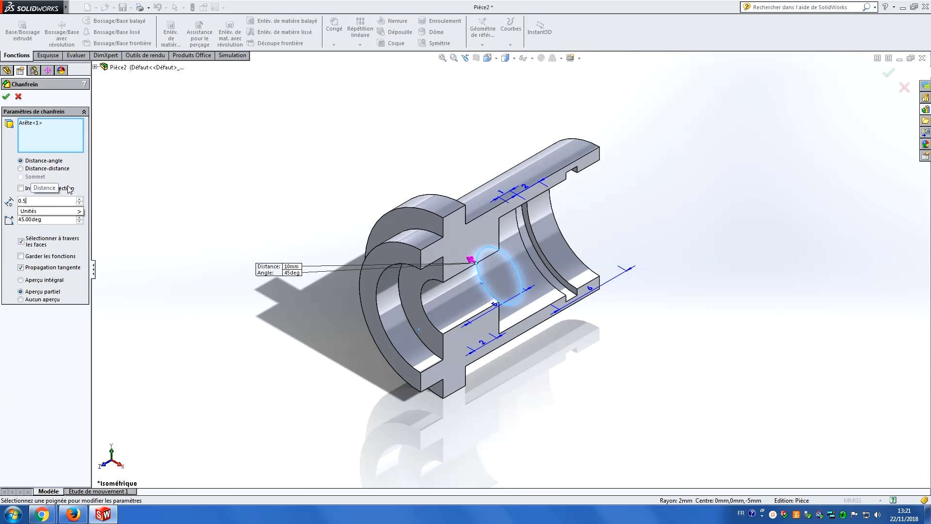
{"action": "left_click_drag", "start_coordinate": [52, 219], "coordinate": [22, 219]}
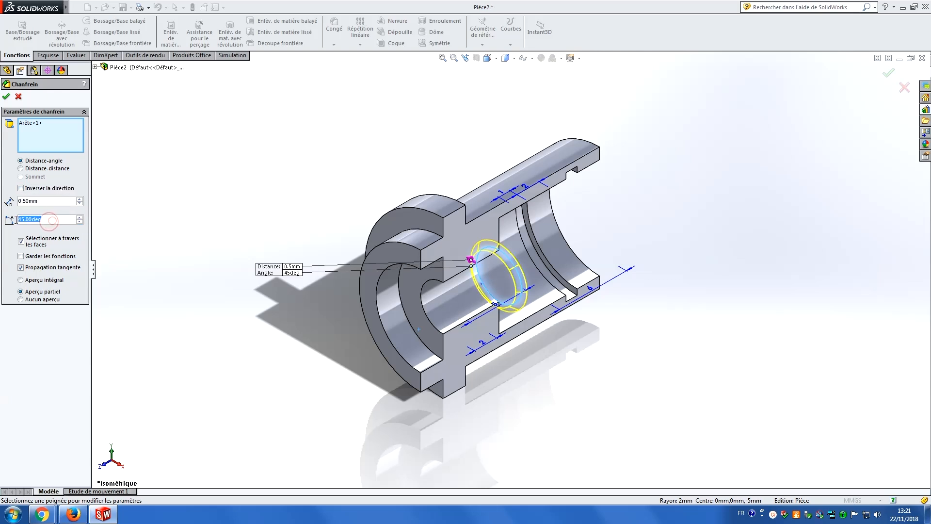
{"action": "type", "text": "6"}
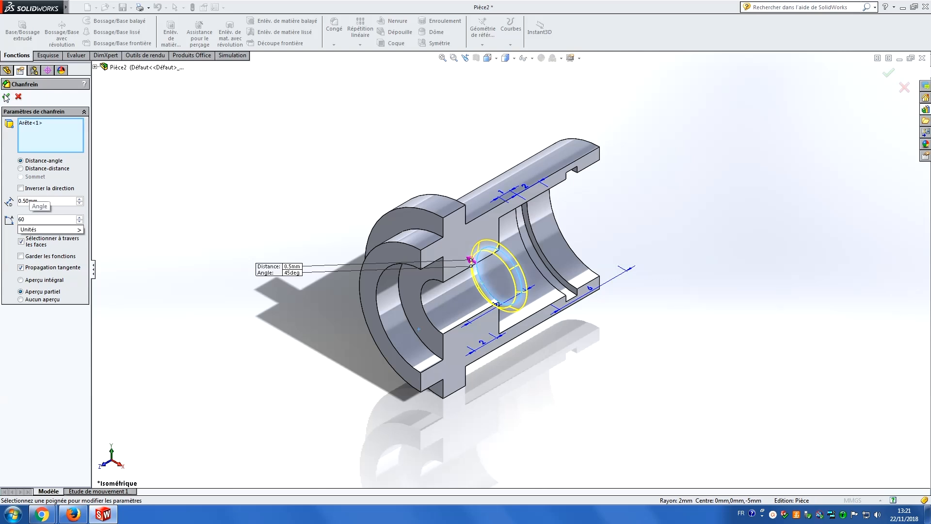
{"action": "type", "text": "0"}
{"action": "key", "text": "Return"}
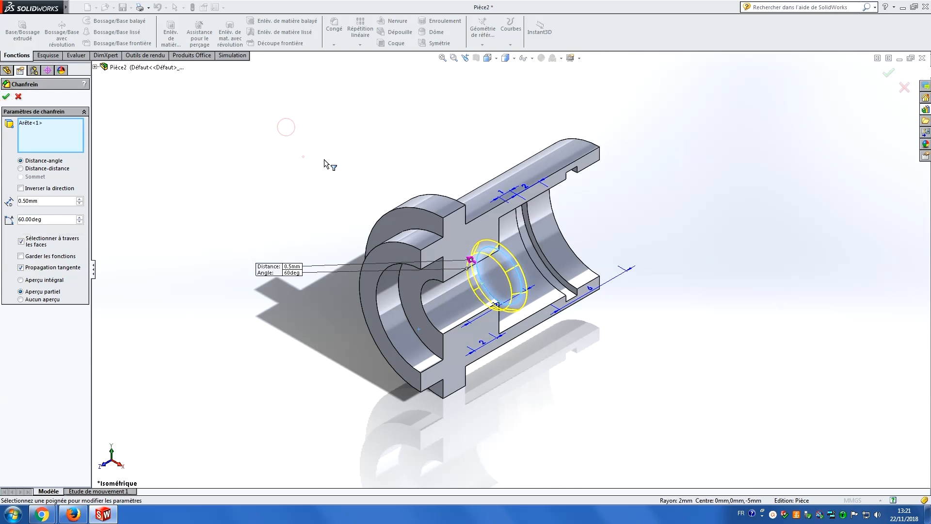
{"action": "left_click", "coordinate": [6, 96]}
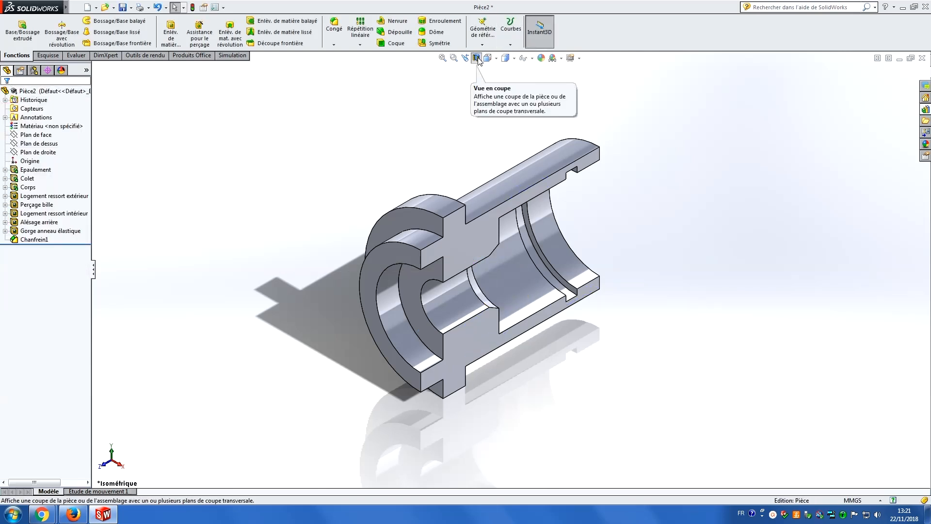
{"action": "left_click", "coordinate": [477, 59]}
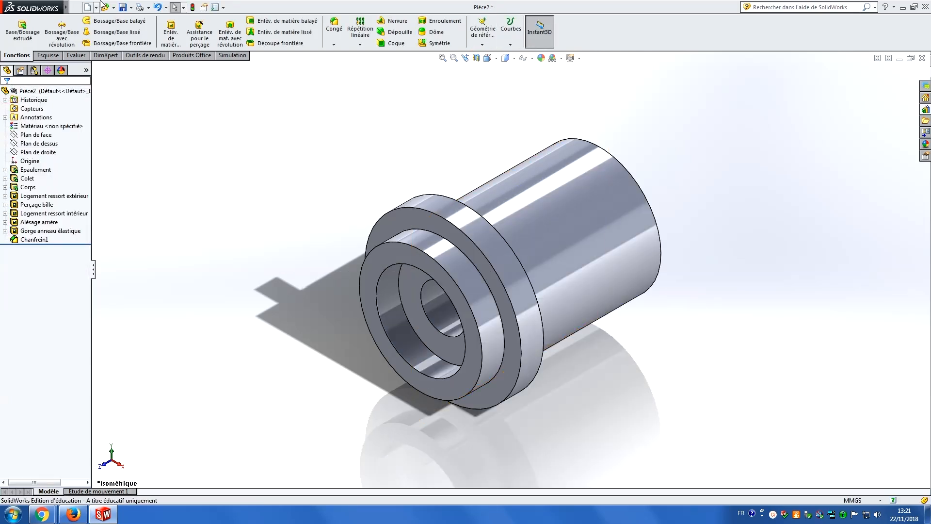
Save the part as "Clapet" in the Clapet subfolder of the Tiroir folder.
{"action": "left_click", "coordinate": [123, 8]}
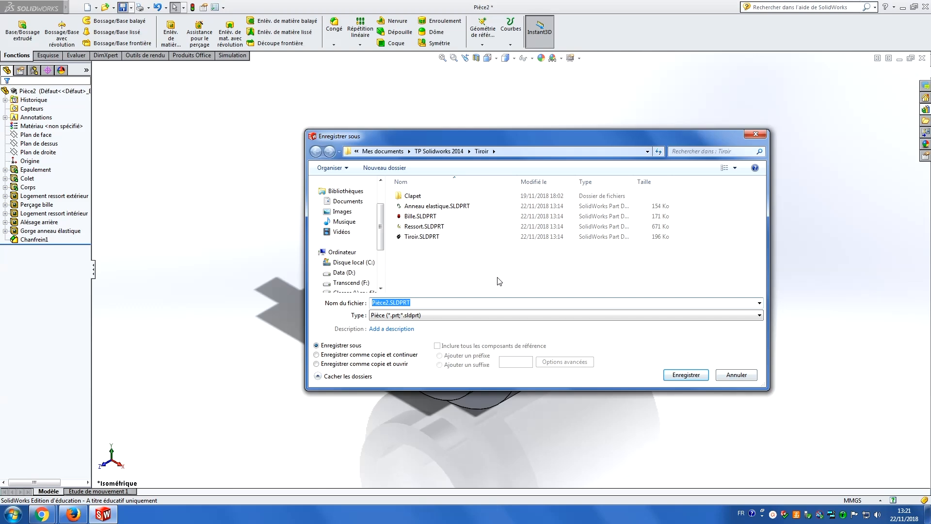
{"action": "type", "text": "Ckl"}
{"action": "key", "text": "BackSpace"}
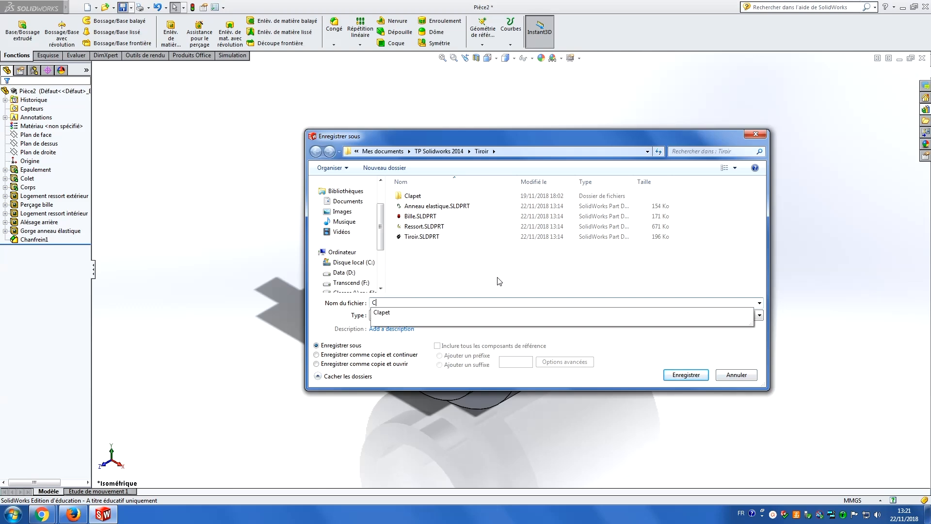
{"action": "type", "text": "lapet"}
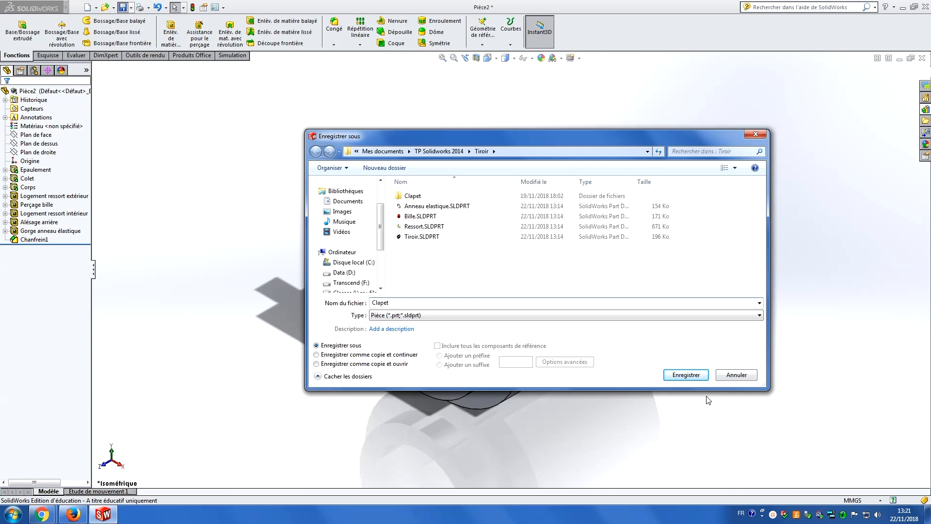
{"action": "left_click", "coordinate": [691, 377]}
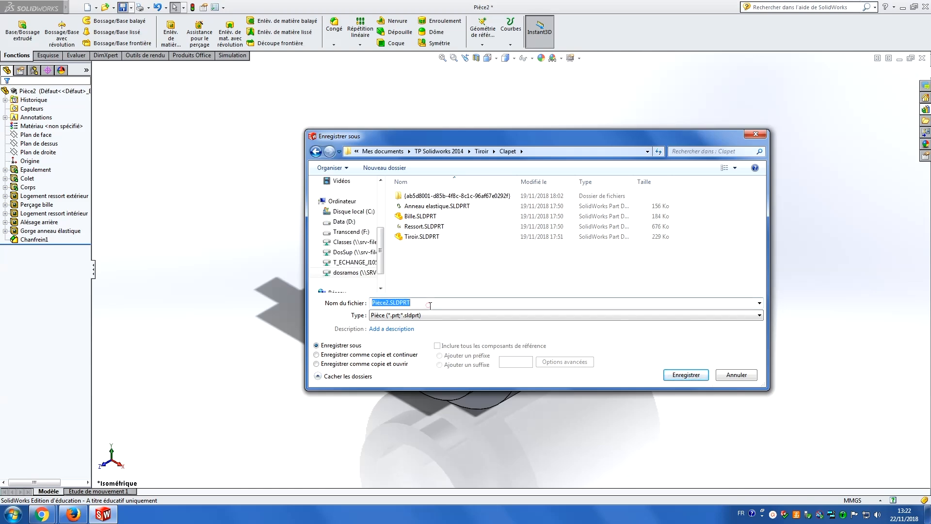
{"action": "left_click_drag", "start_coordinate": [429, 305], "coordinate": [382, 308]}
{"action": "double_click", "coordinate": [420, 303]}
{"action": "type", "text": "Clapet"}
{"action": "left_click", "coordinate": [677, 375]}
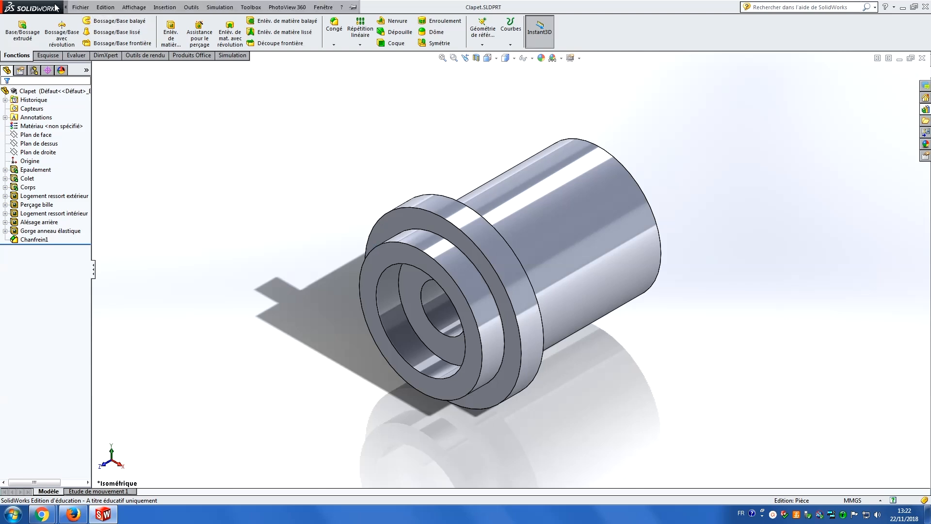
Create a drawing from the part using the school's A4v sheet format file from the Téléchargements folder.
{"action": "left_click", "coordinate": [81, 6]}
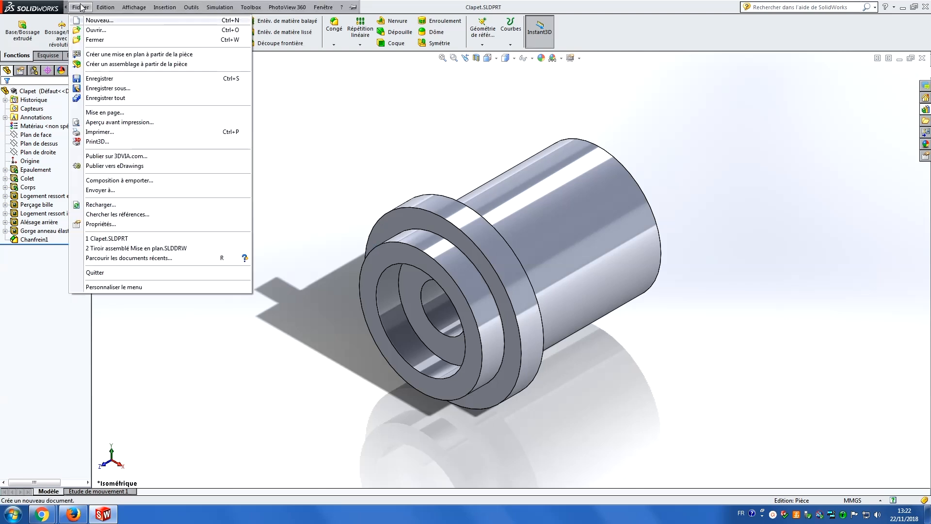
{"action": "left_click", "coordinate": [106, 54]}
{"action": "left_click", "coordinate": [491, 267]}
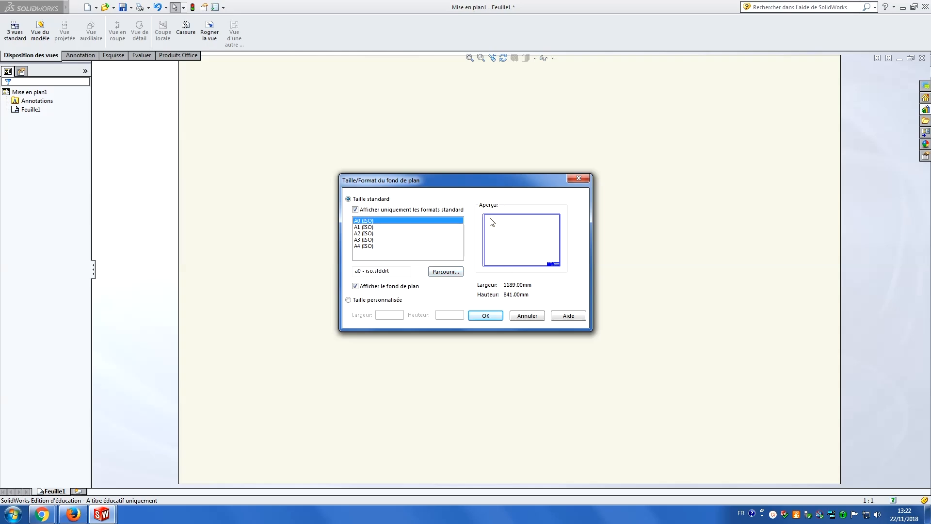
{"action": "left_click", "coordinate": [446, 272]}
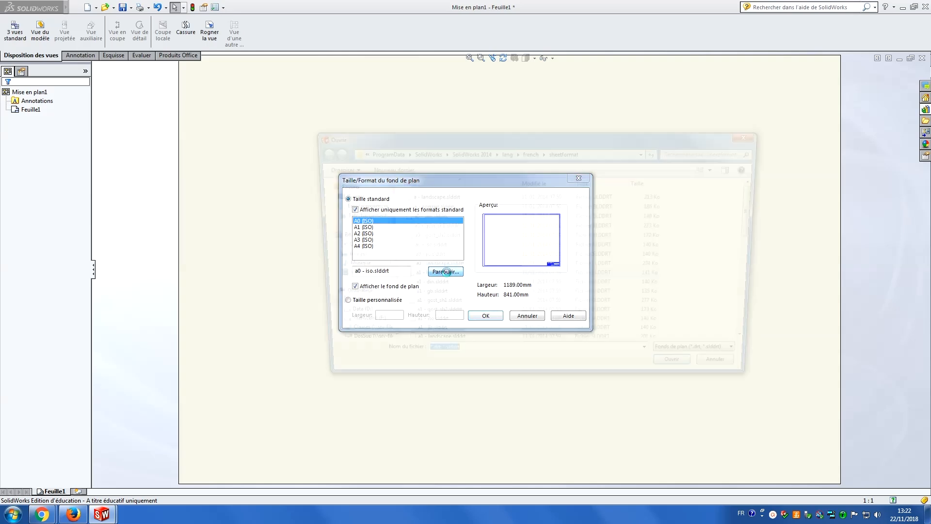
{"action": "left_click", "coordinate": [350, 215]}
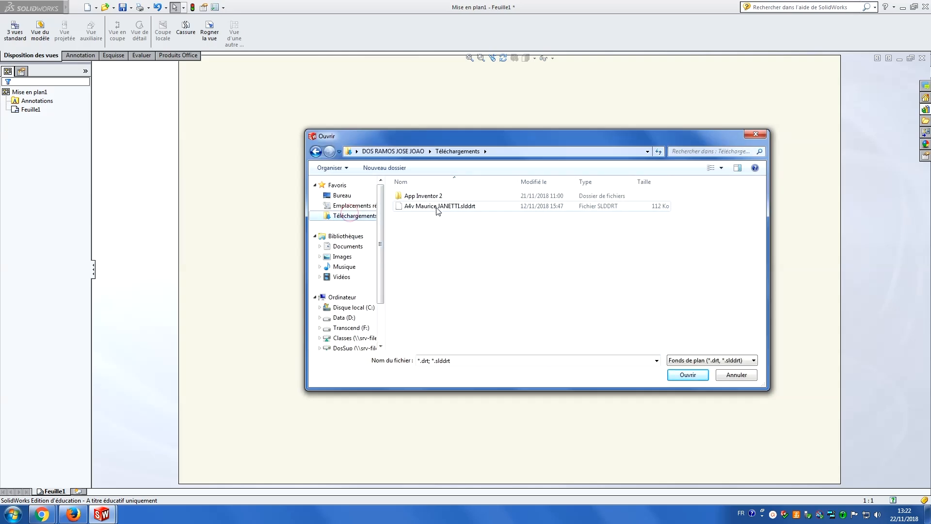
{"action": "left_click", "coordinate": [438, 207]}
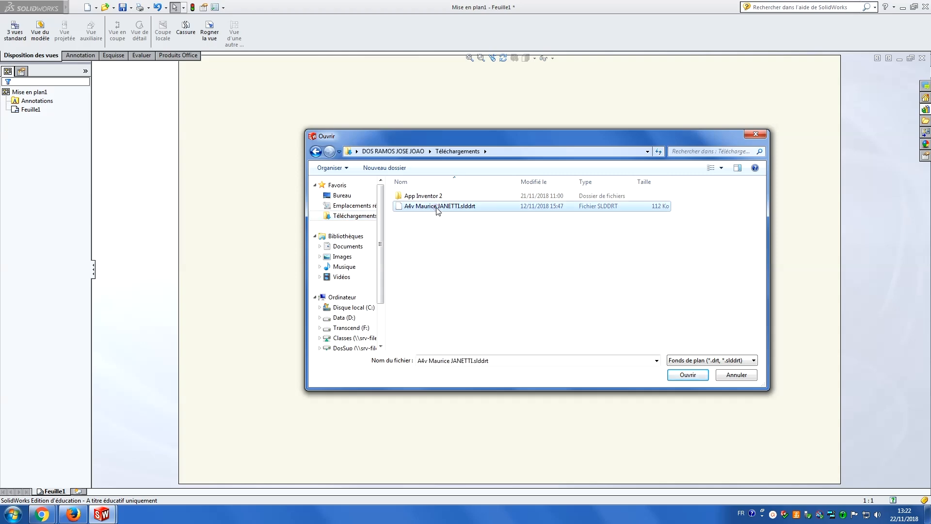
{"action": "left_click", "coordinate": [687, 375]}
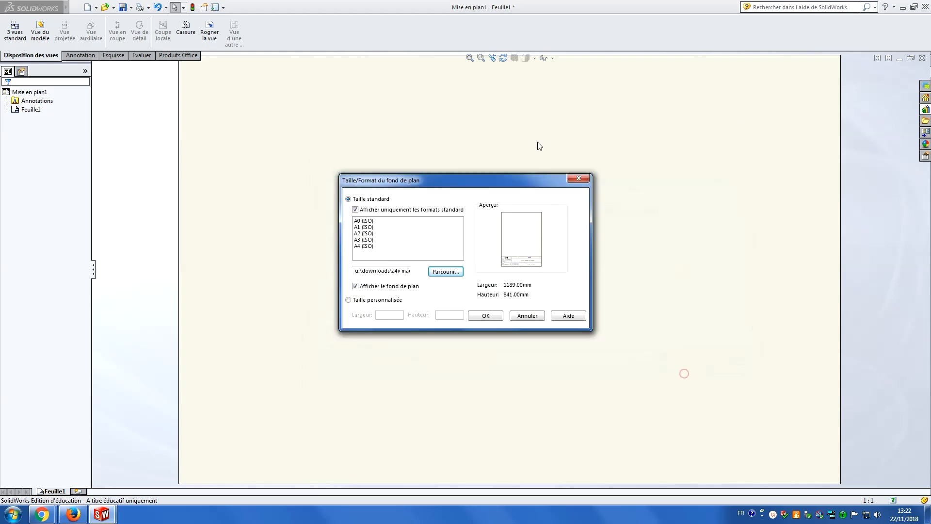
{"action": "left_click", "coordinate": [484, 315]}
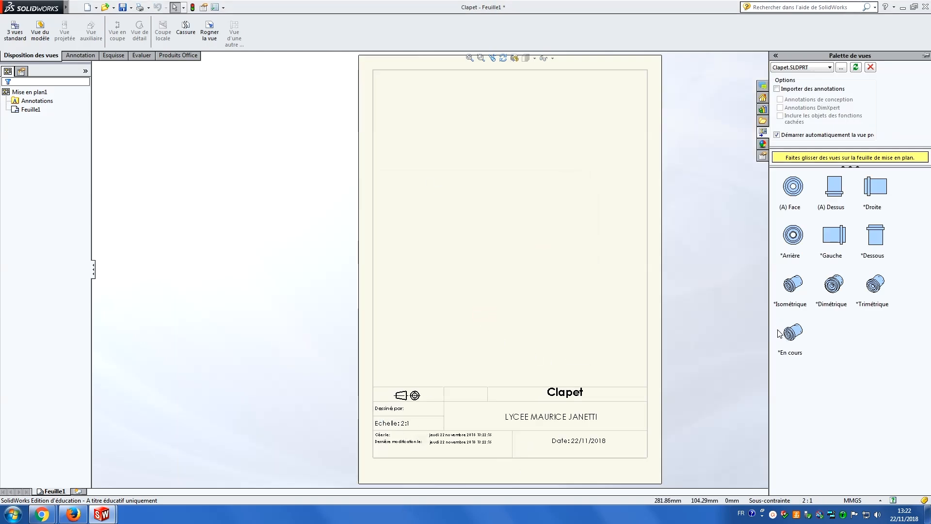
Place an isometric view of the part just above the title block and display it shaded with edges.
{"action": "mouse_move", "coordinate": [793, 287]}
{"action": "left_mouse_down"}
{"action": "mouse_move", "coordinate": [630, 339]}
{"action": "mouse_move", "coordinate": [623, 352]}
{"action": "mouse_move", "coordinate": [606, 338]}
{"action": "left_mouse_up"}
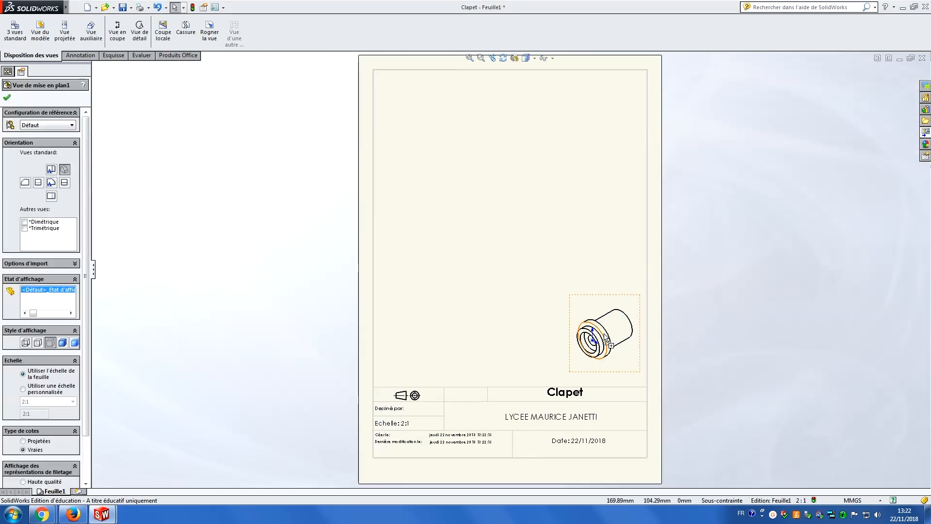
{"action": "left_click", "coordinate": [63, 342]}
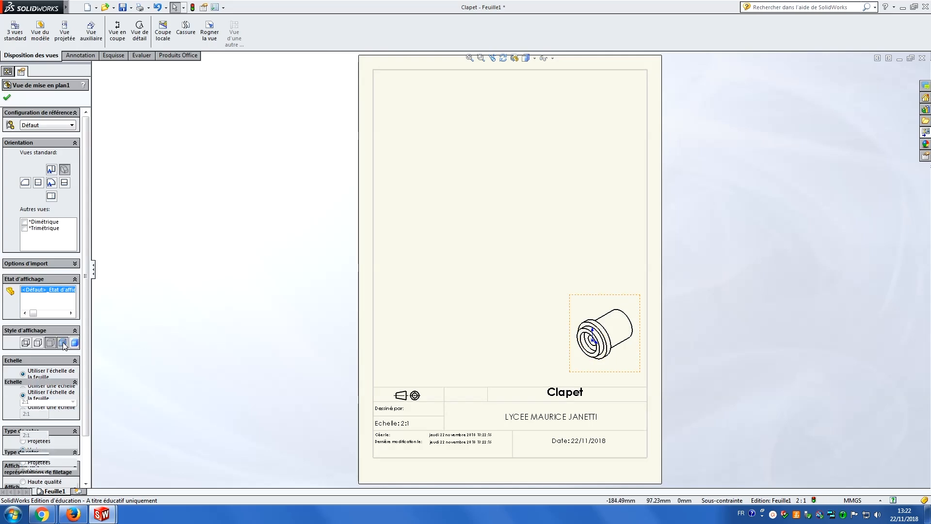
{"action": "left_click", "coordinate": [7, 97]}
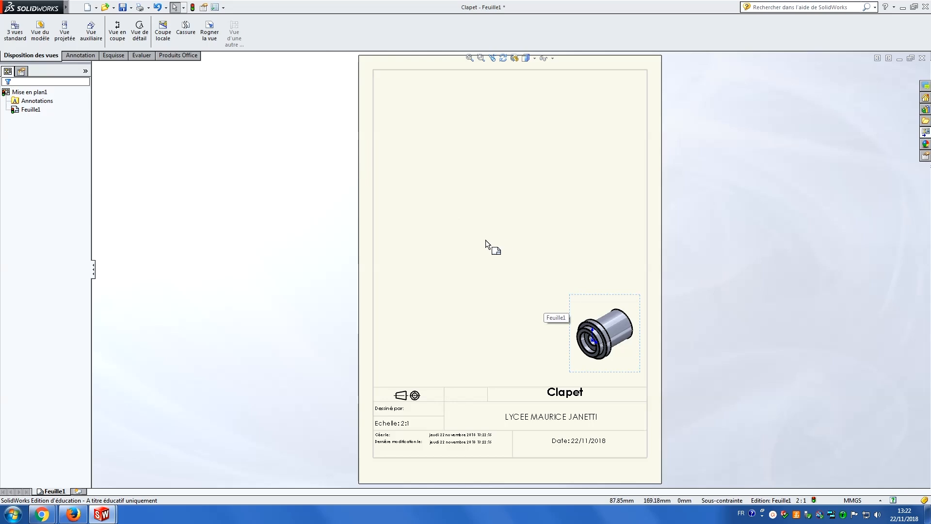
Set the sheet scale to 4:1 and move the isometric view back inside the sheet border, clear of the title block.
{"action": "right_click", "coordinate": [464, 240]}
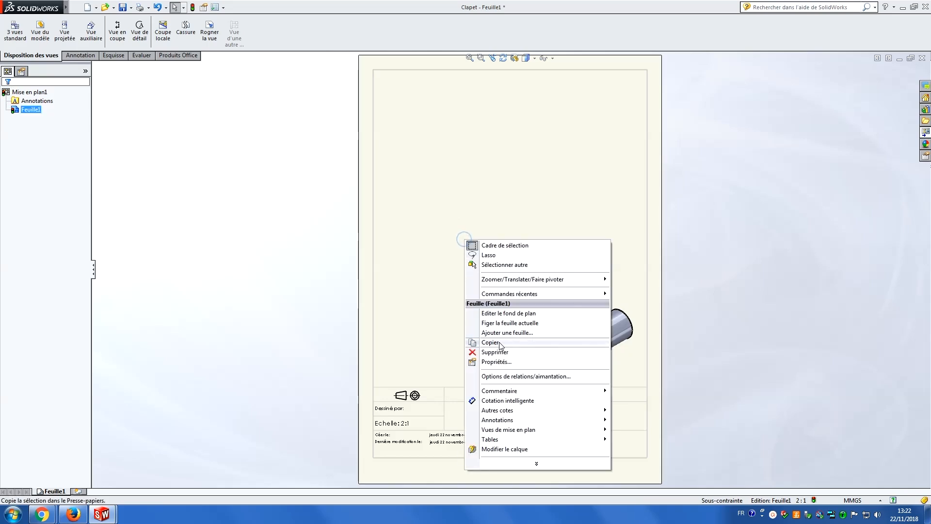
{"action": "left_click", "coordinate": [503, 364]}
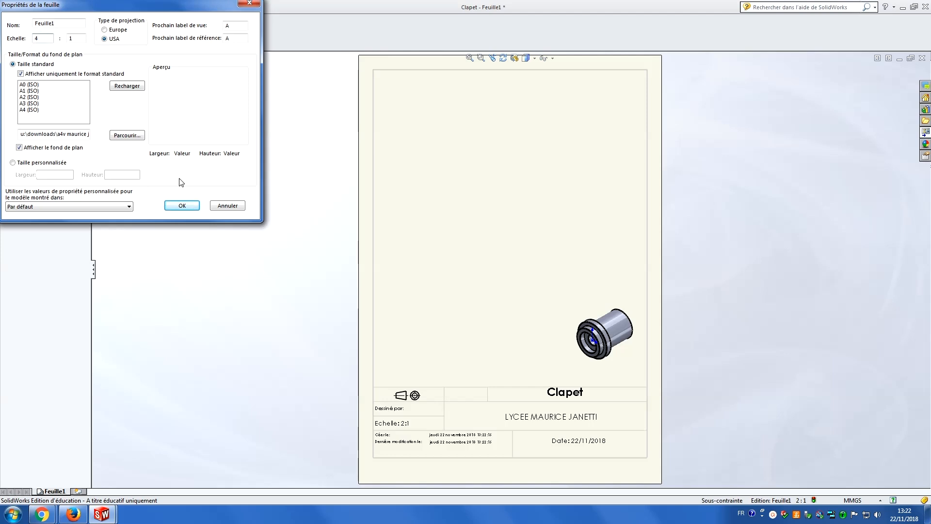
{"action": "left_click", "coordinate": [181, 205]}
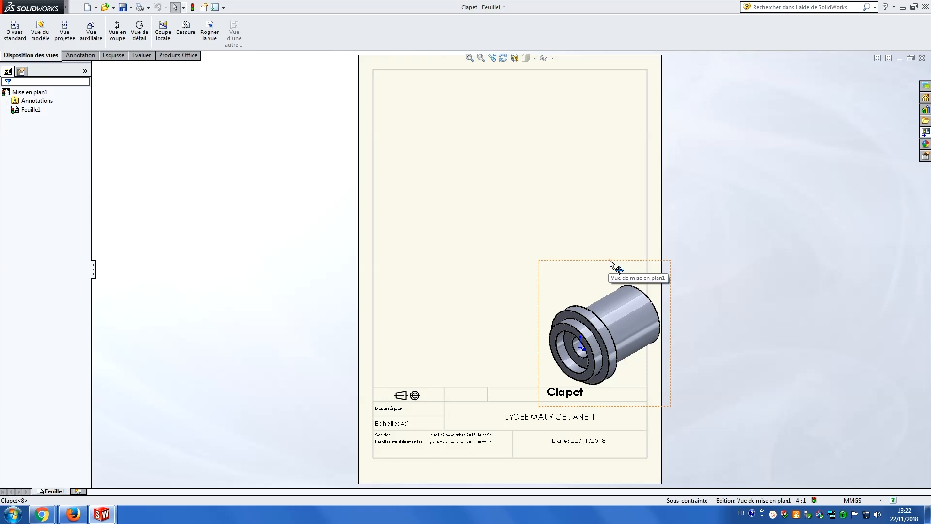
{"action": "mouse_move", "coordinate": [610, 259]}
{"action": "left_mouse_down"}
{"action": "mouse_move", "coordinate": [592, 246]}
{"action": "mouse_move", "coordinate": [561, 252]}
{"action": "mouse_move", "coordinate": [551, 241]}
{"action": "left_mouse_up"}
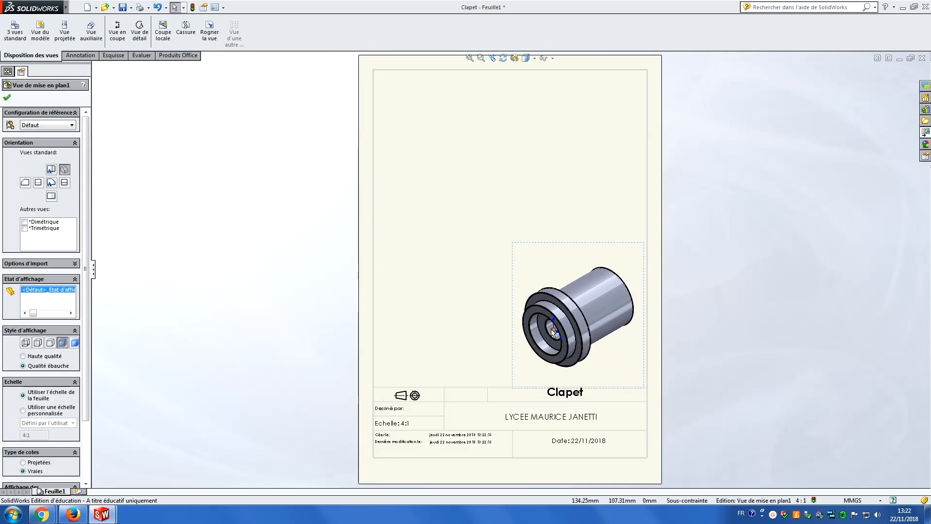
Hide all types of reference items on the drawing sheet, including the origin shown on the isometric view.
{"action": "mouse_move", "coordinate": [69, 9]}
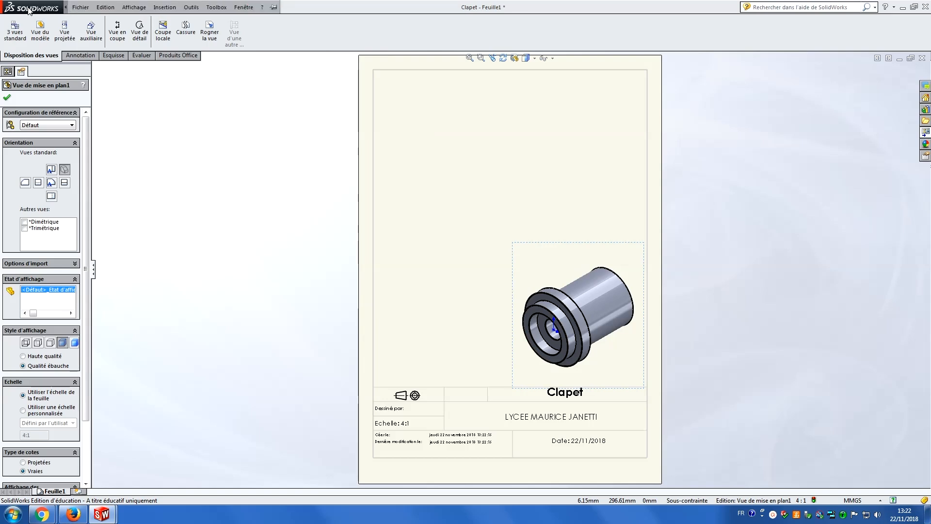
{"action": "left_click", "coordinate": [461, 138]}
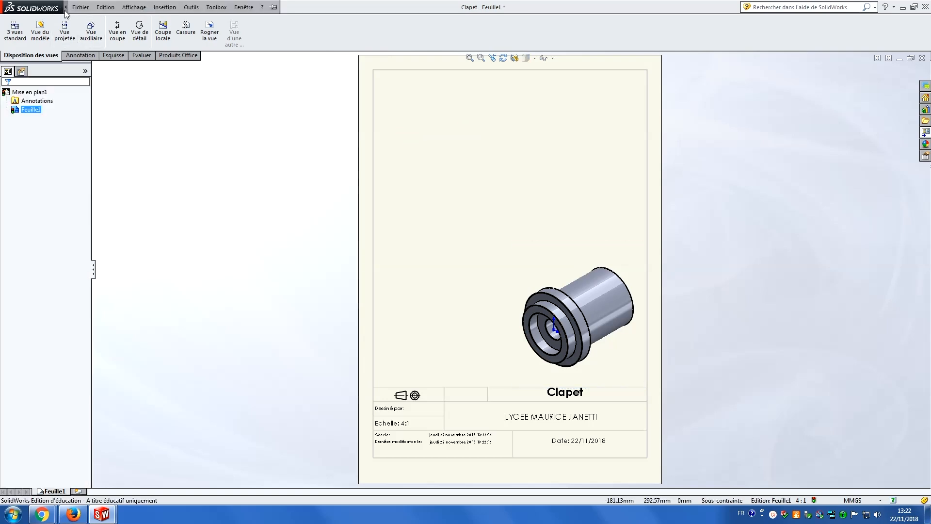
{"action": "left_click", "coordinate": [80, 7]}
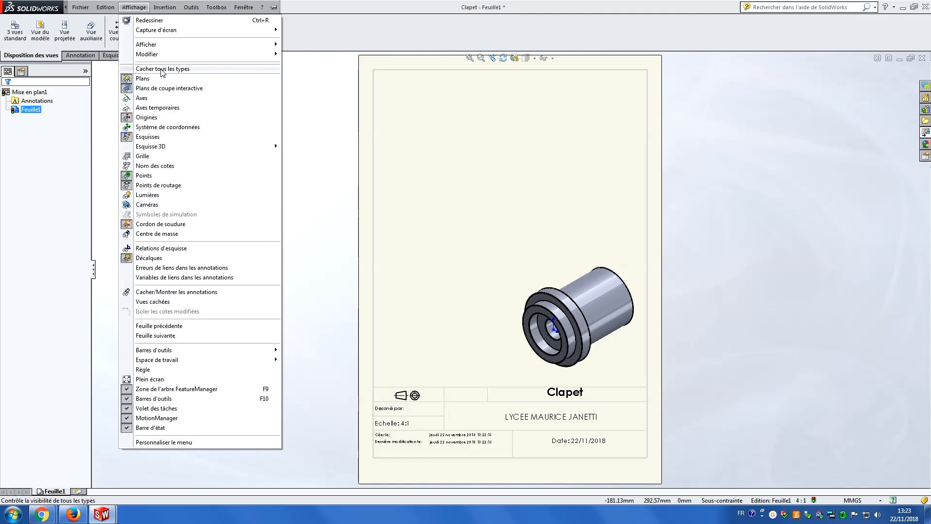
{"action": "left_click", "coordinate": [162, 71]}
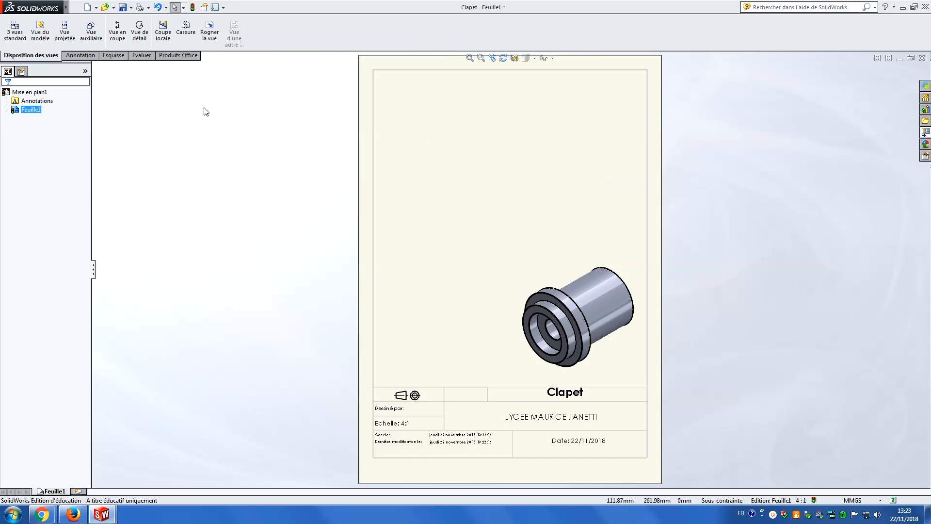
Insert a front model view of Clapet above the isometric view, without adding any projected views.
{"action": "left_click", "coordinate": [41, 35]}
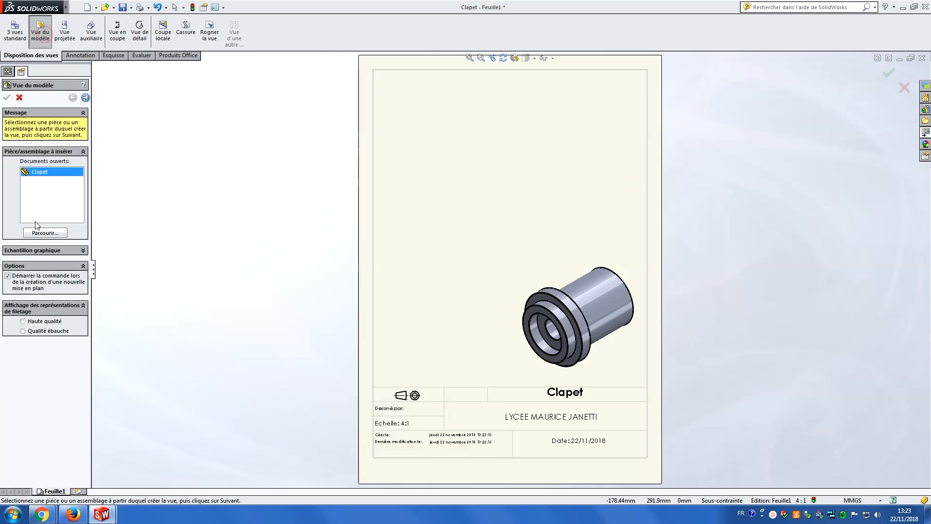
{"action": "double_click", "coordinate": [37, 172]}
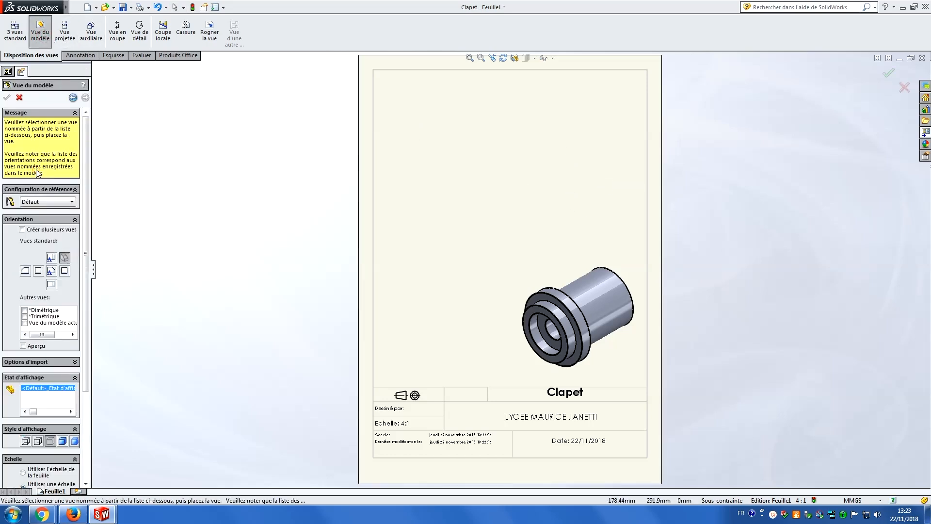
{"action": "left_click", "coordinate": [52, 271]}
{"action": "left_click", "coordinate": [573, 151]}
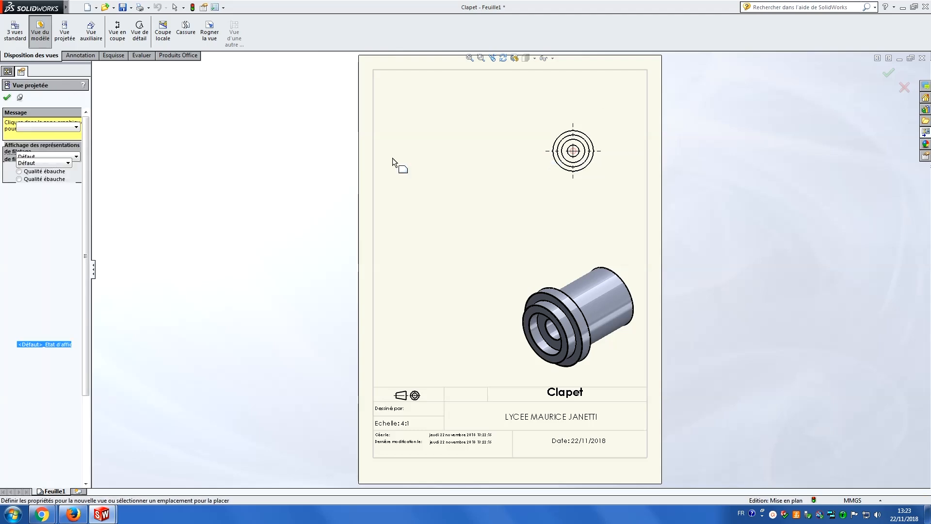
{"action": "left_click", "coordinate": [6, 98]}
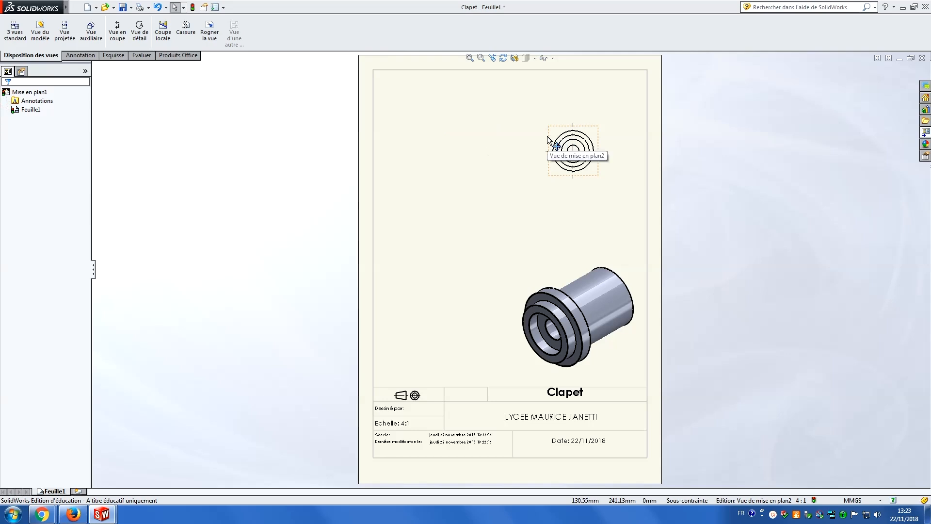
Switch the front view of the part from its custom scale to the sheet scale.
{"action": "left_click", "coordinate": [552, 174]}
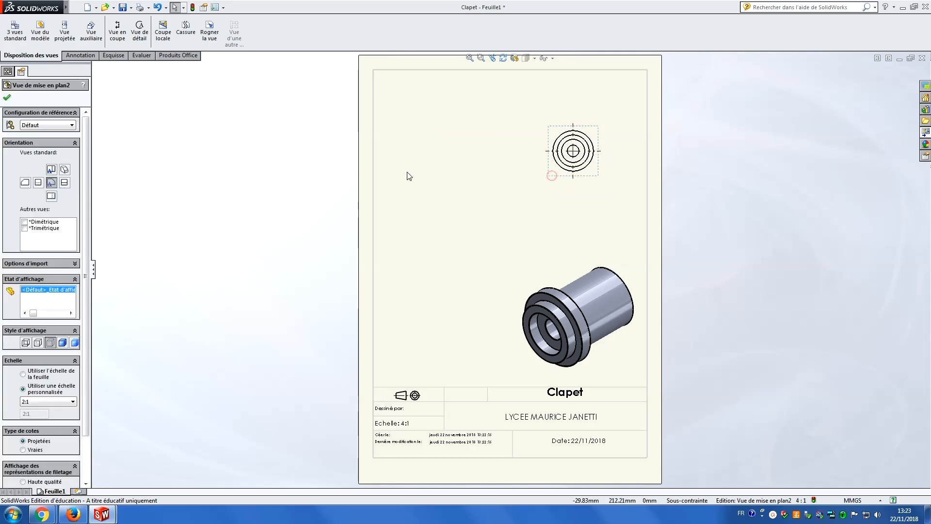
{"action": "left_click", "coordinate": [23, 375]}
{"action": "left_click", "coordinate": [502, 203]}
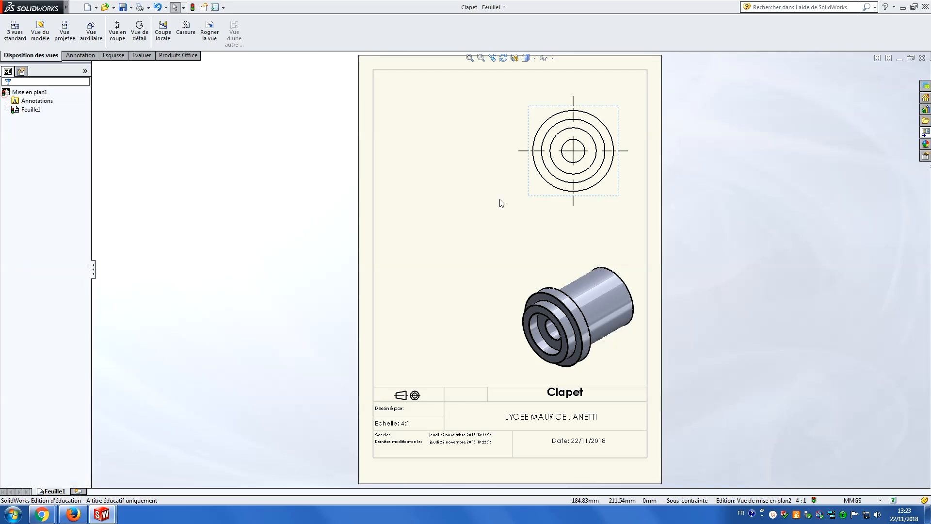
Create a section view from a vertical cutting line through the front view's centre and place it to the left of that view.
{"action": "left_click", "coordinate": [121, 33]}
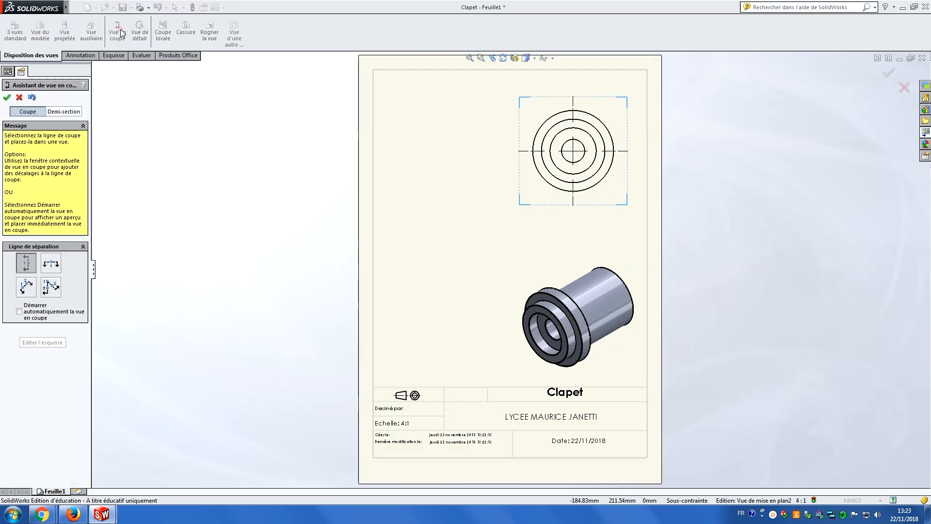
{"action": "left_click", "coordinate": [573, 151]}
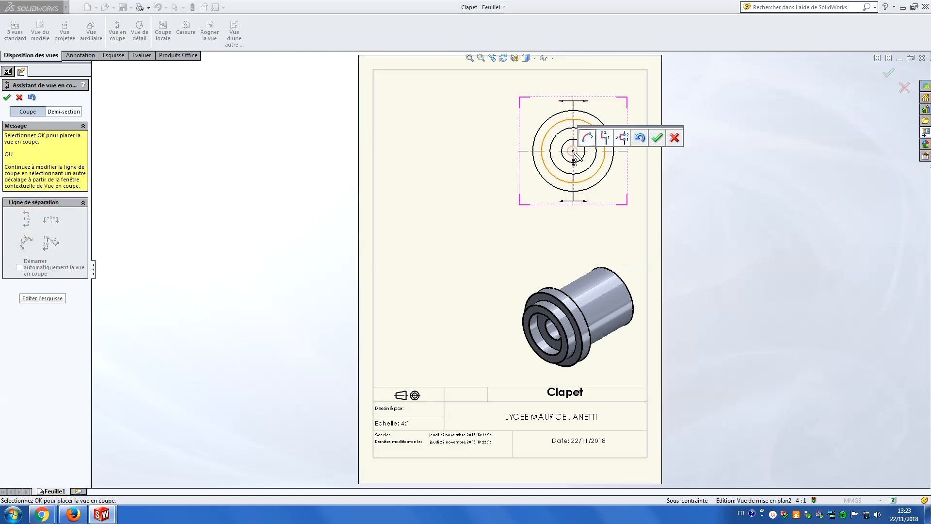
{"action": "left_click", "coordinate": [656, 138]}
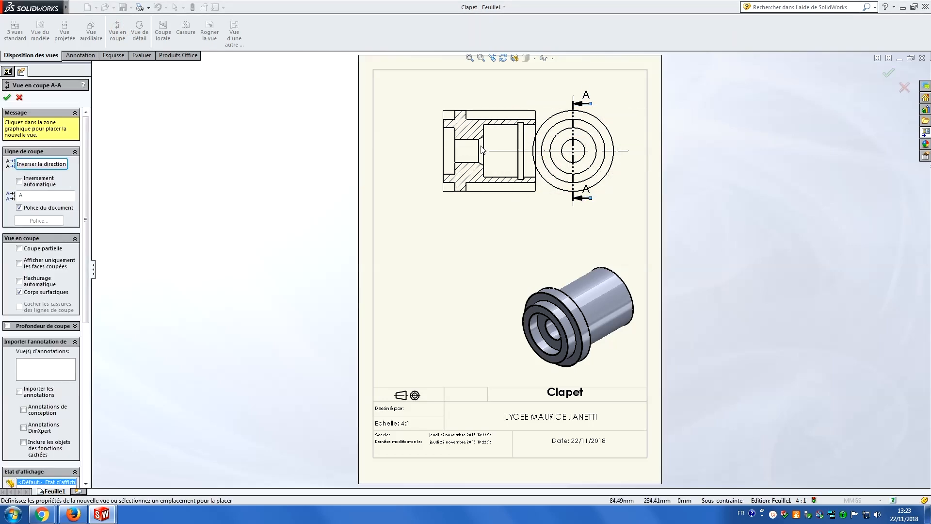
{"action": "left_click", "coordinate": [462, 151]}
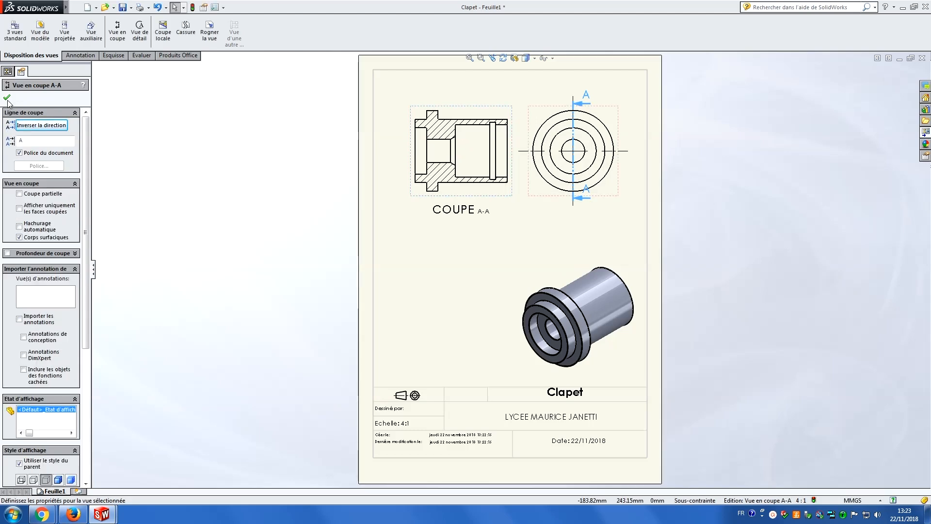
Save the drawing as Clapet.SLDDRW in the Clapet folder.
{"action": "left_click", "coordinate": [122, 8]}
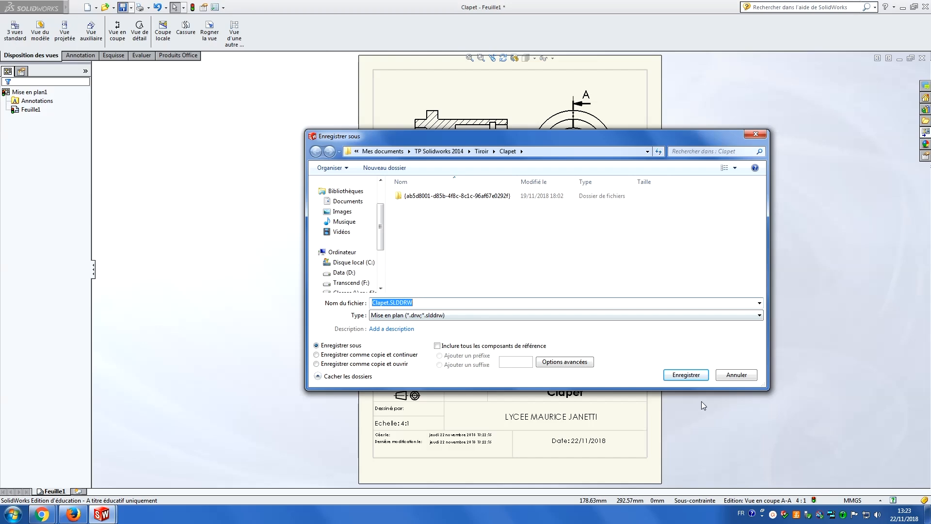
{"action": "left_click", "coordinate": [680, 377]}
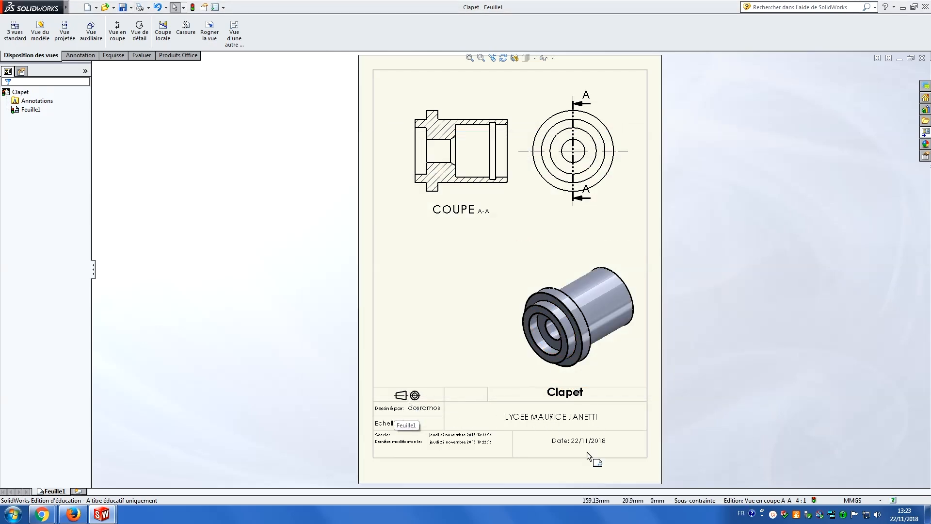
Open the print preview of the drawing sheet to check its page layout.
{"action": "mouse_move", "coordinate": [34, 7]}
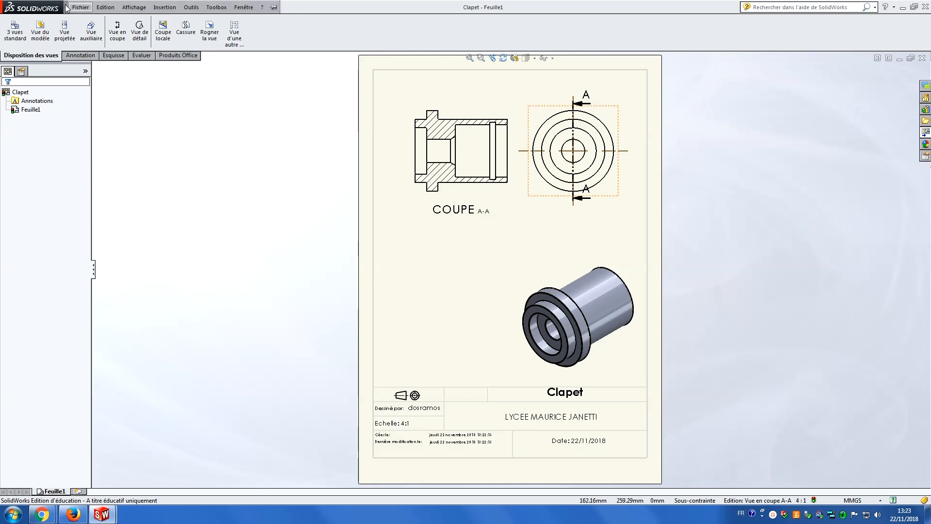
{"action": "left_click", "coordinate": [80, 7]}
{"action": "left_click", "coordinate": [118, 108]}
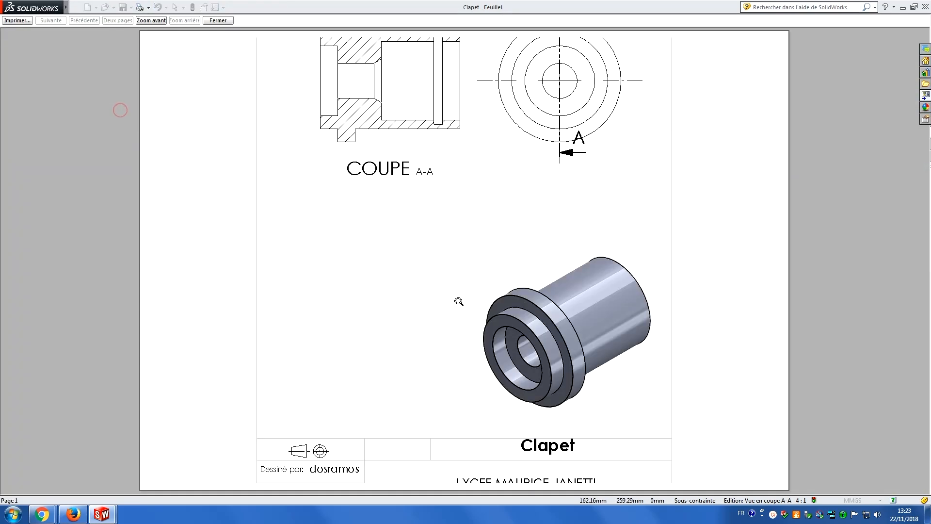